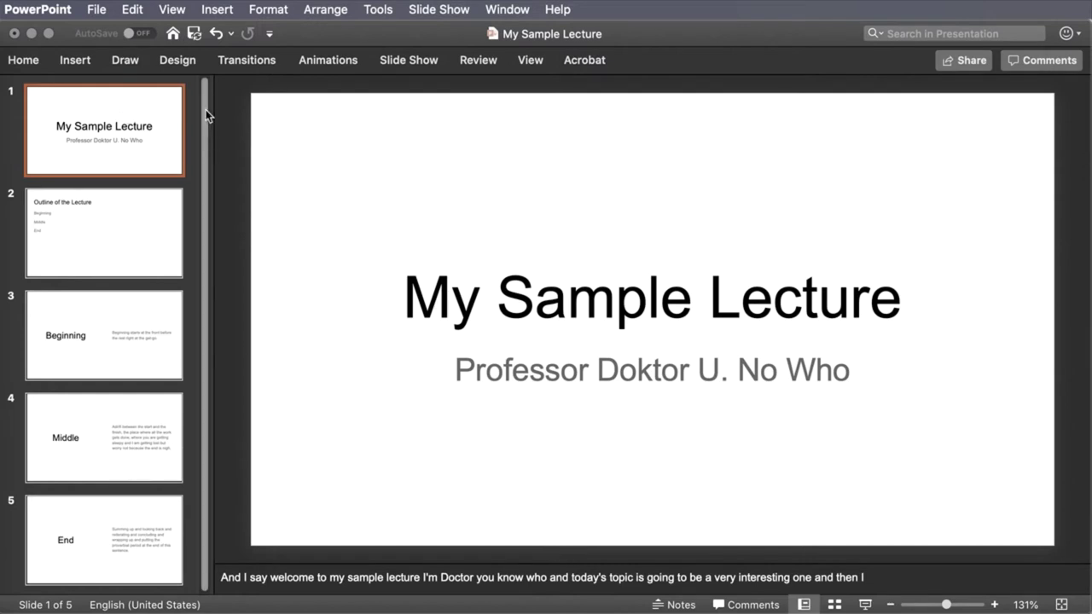
Record an 11-second narration, insert it on the title slide, then select the Outline slide
{"action": "left_click", "coordinate": [210, 11]}
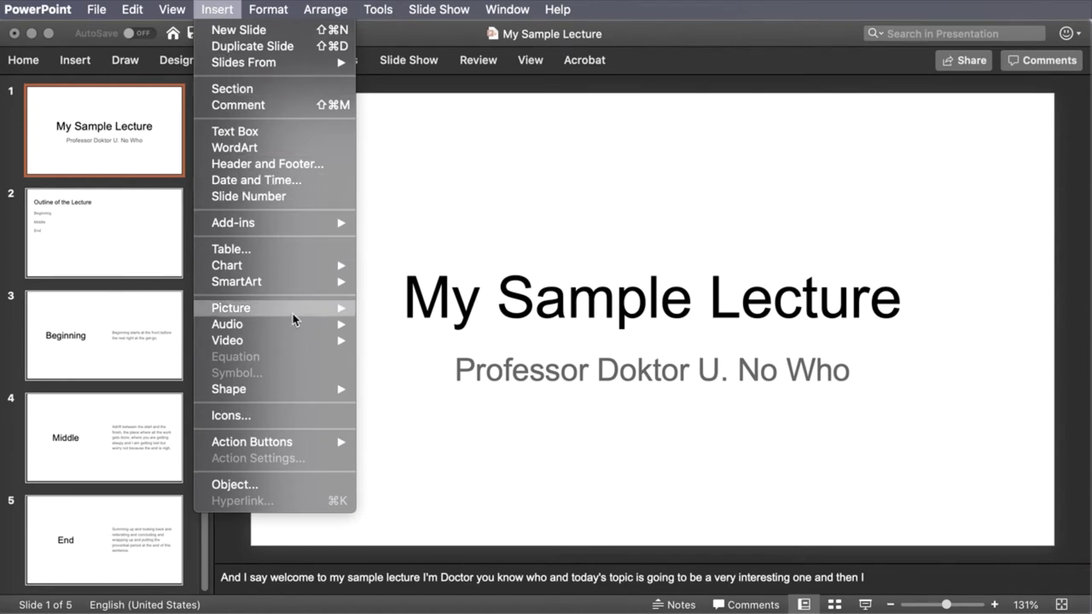
{"action": "mouse_move", "coordinate": [331, 326]}
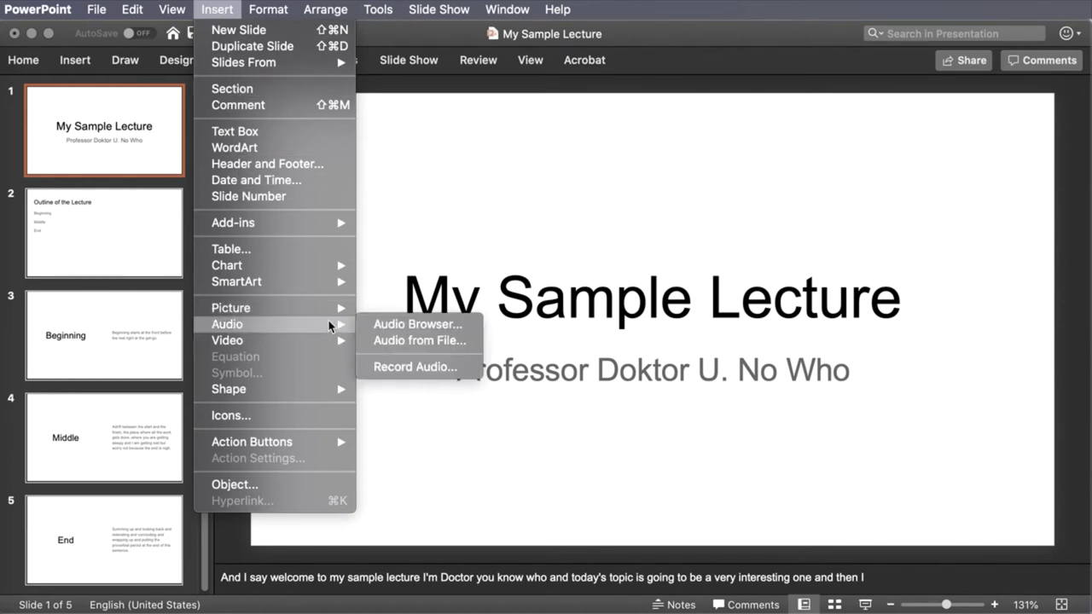
{"action": "left_click", "coordinate": [456, 375]}
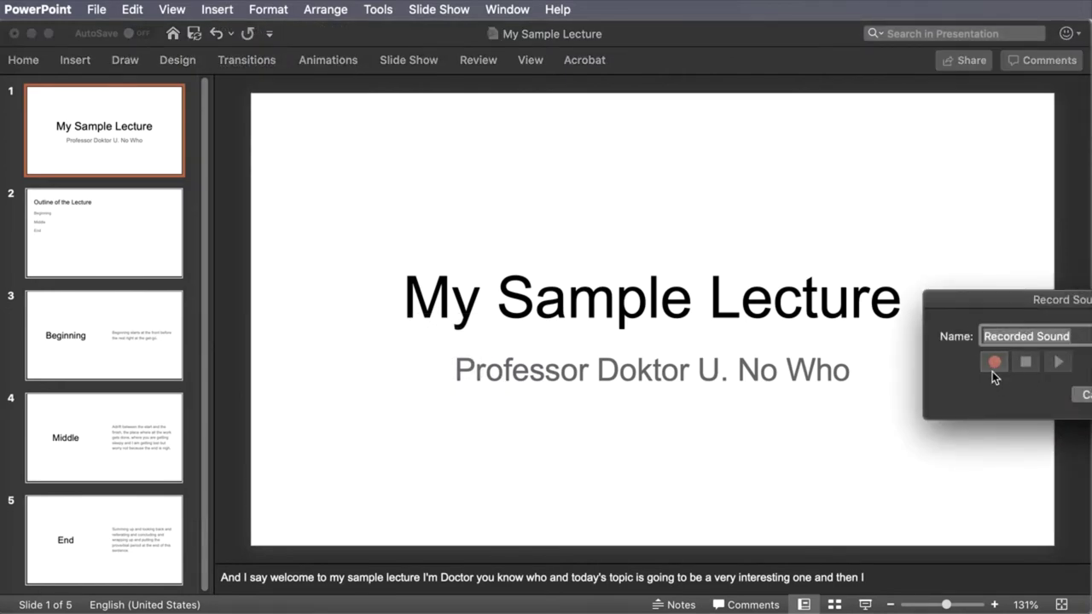
{"action": "left_click_drag", "start_coordinate": [1069, 299], "coordinate": [837, 370]}
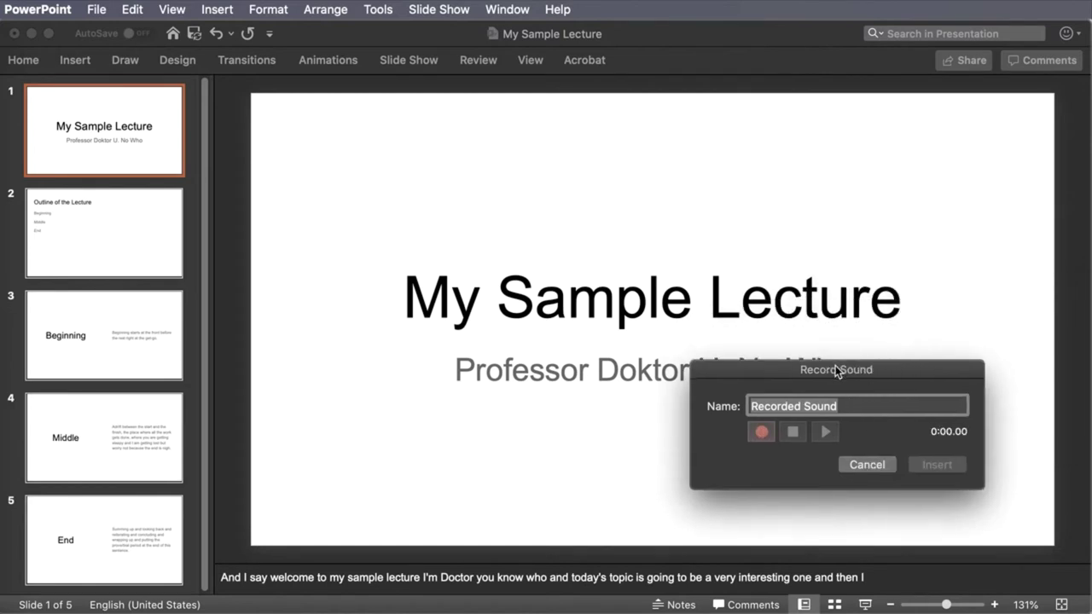
{"action": "left_click", "coordinate": [761, 431]}
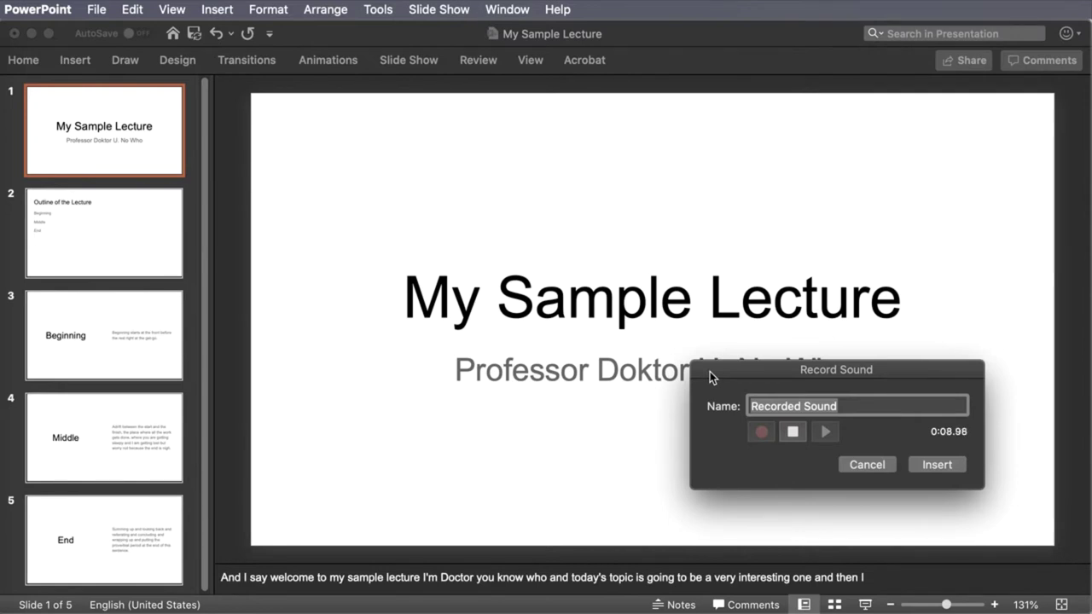
{"action": "left_click", "coordinate": [794, 431]}
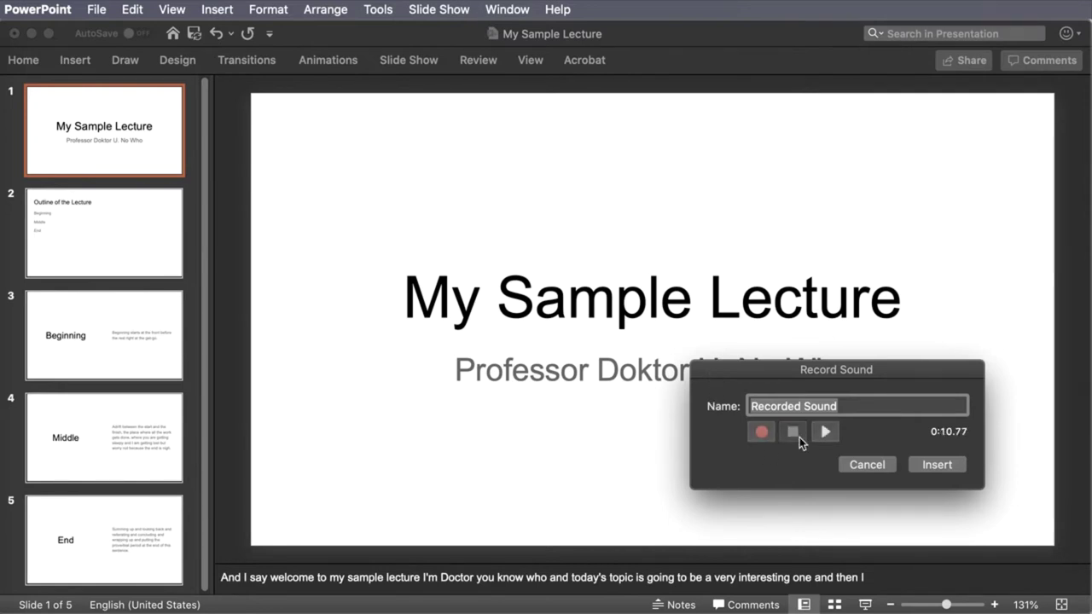
{"action": "left_click", "coordinate": [939, 465]}
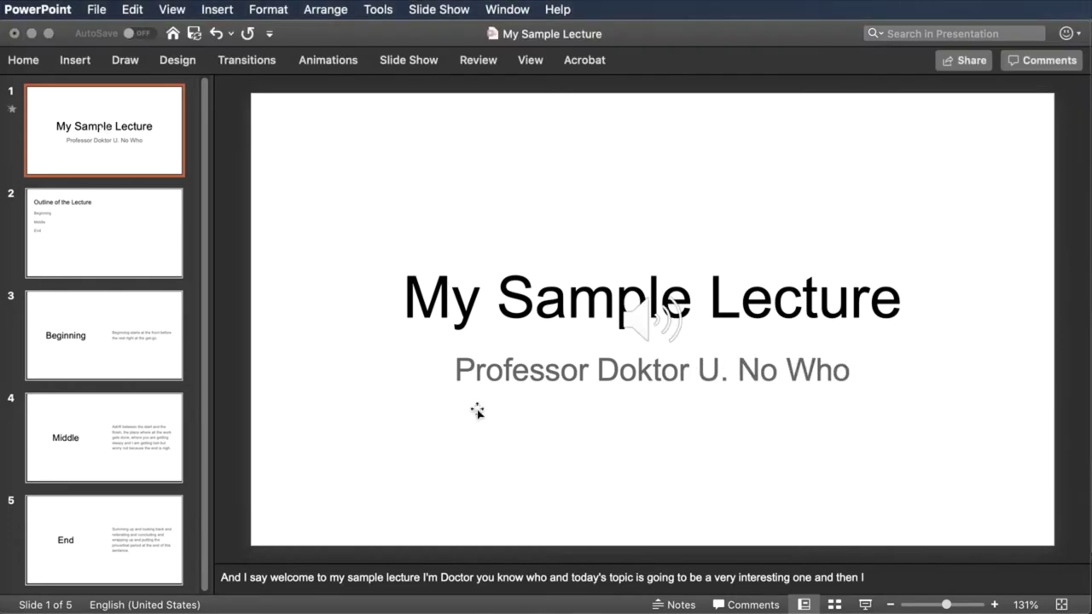
{"action": "left_click", "coordinate": [150, 239]}
Record a 9-second narration on the Outline of the Lecture slide, then select the Beginning slide
{"action": "left_click", "coordinate": [217, 10]}
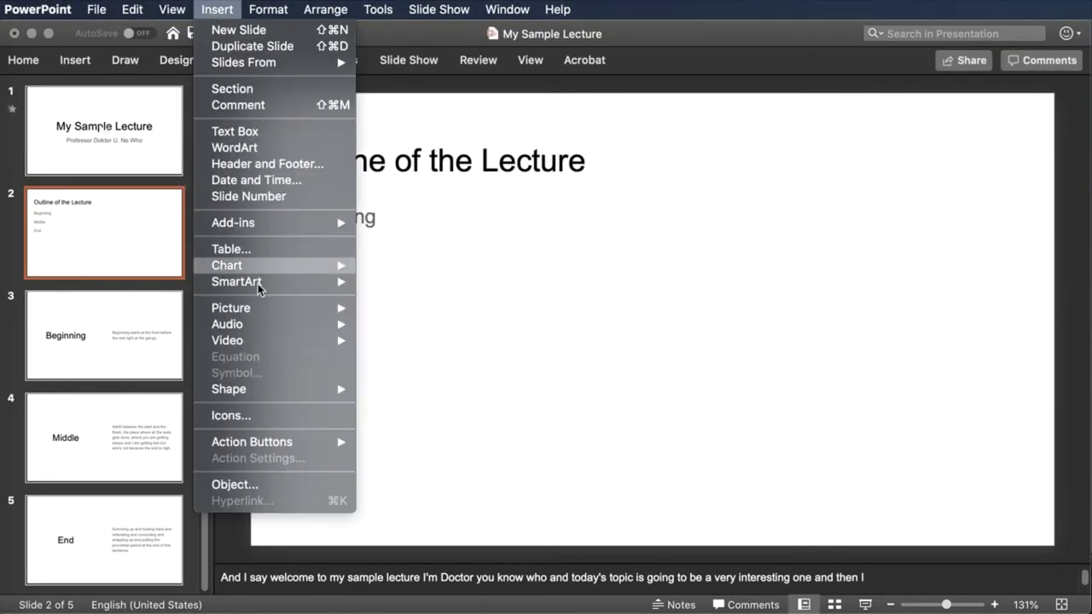
{"action": "mouse_move", "coordinate": [281, 324]}
{"action": "left_click", "coordinate": [444, 367]}
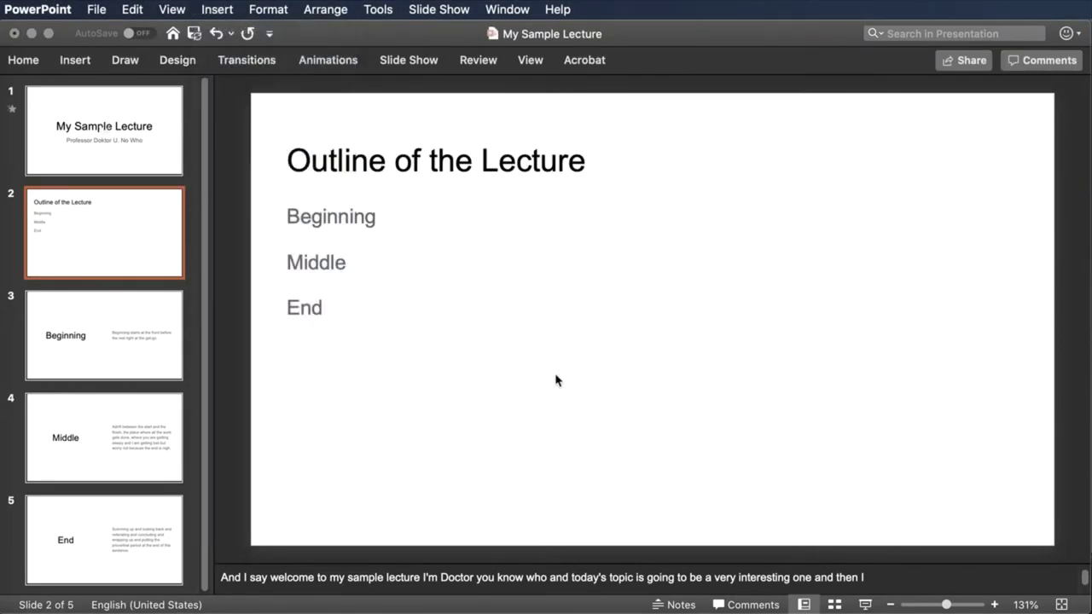
{"action": "left_click_drag", "start_coordinate": [994, 297], "coordinate": [534, 290]}
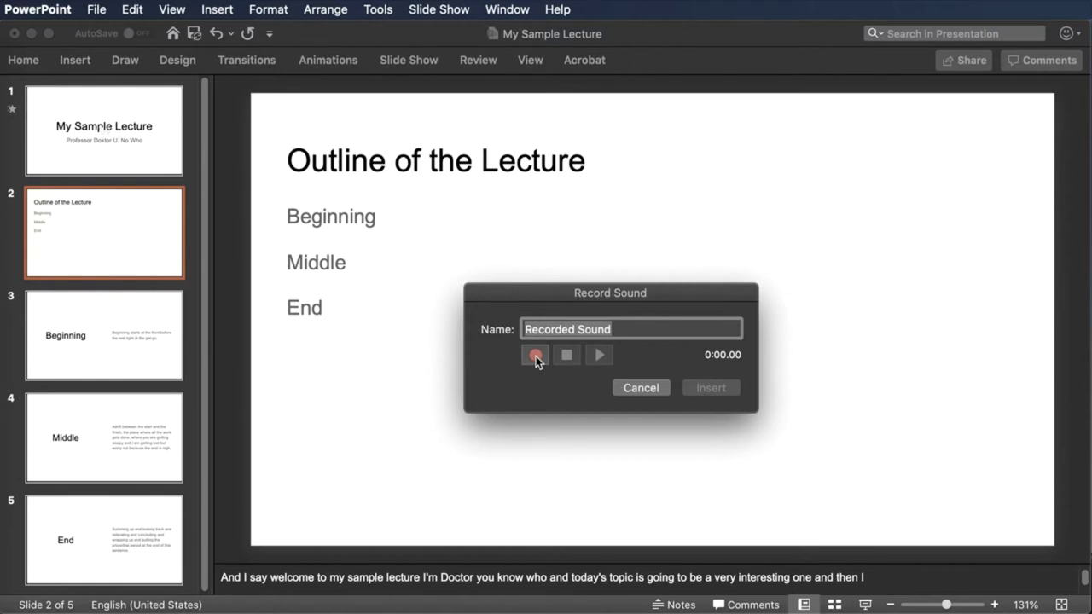
{"action": "left_click", "coordinate": [536, 355]}
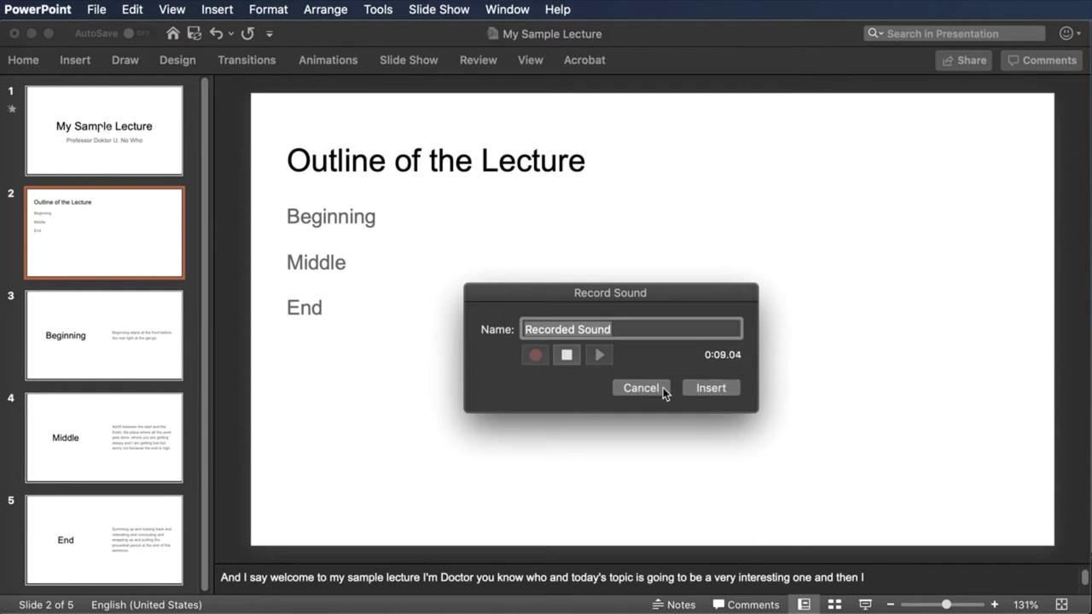
{"action": "left_click", "coordinate": [719, 391]}
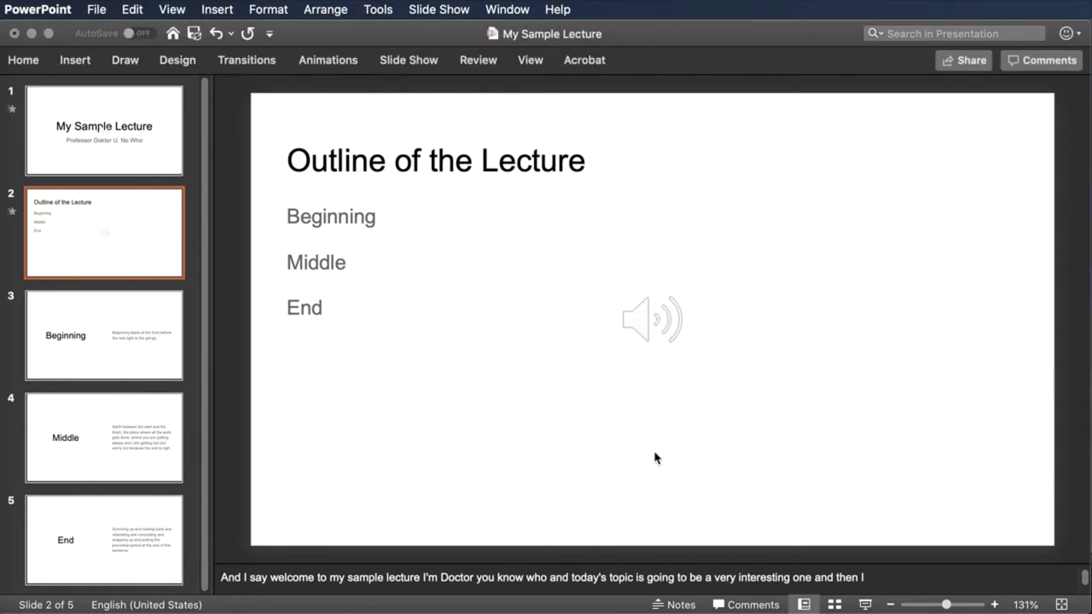
{"action": "left_click", "coordinate": [142, 363]}
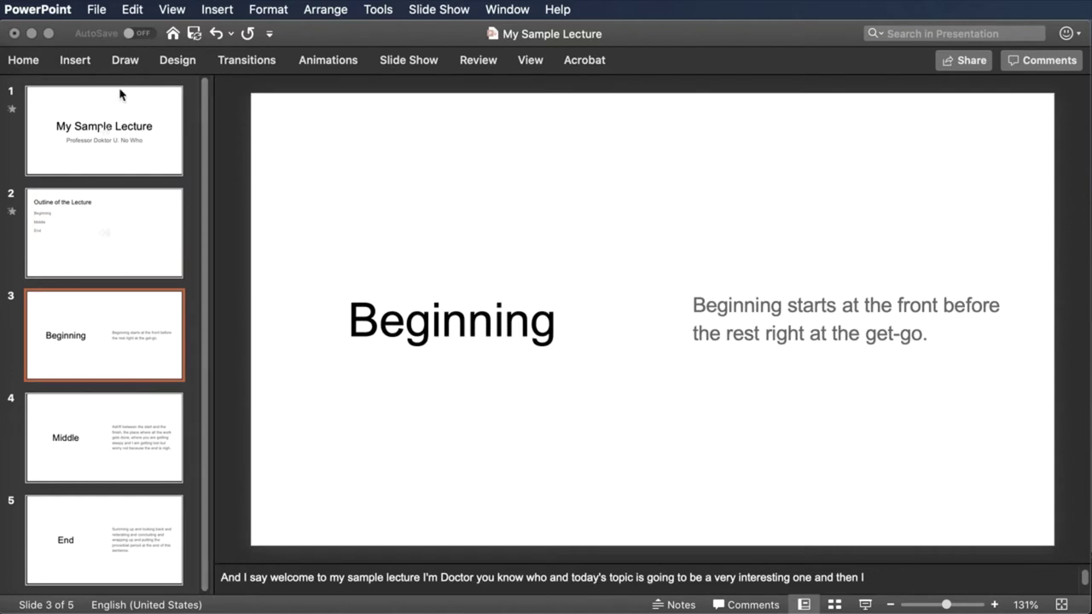
Record an 11-second narration on the Beginning slide, then select the Middle slide
{"action": "left_click", "coordinate": [200, 10]}
{"action": "mouse_move", "coordinate": [303, 341]}
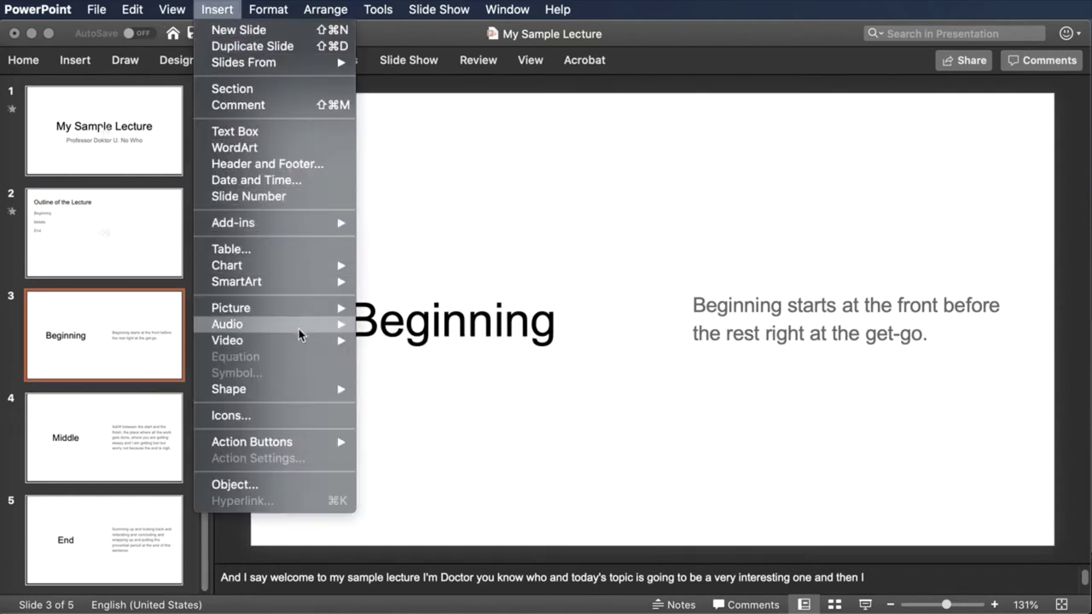
{"action": "left_click", "coordinate": [426, 367]}
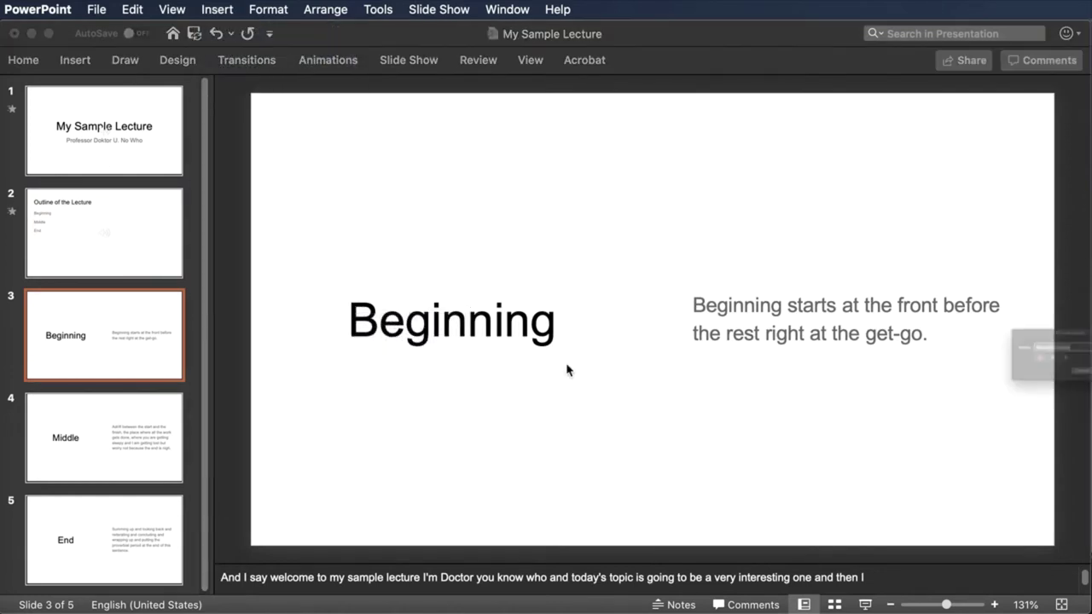
{"action": "left_click", "coordinate": [591, 350]}
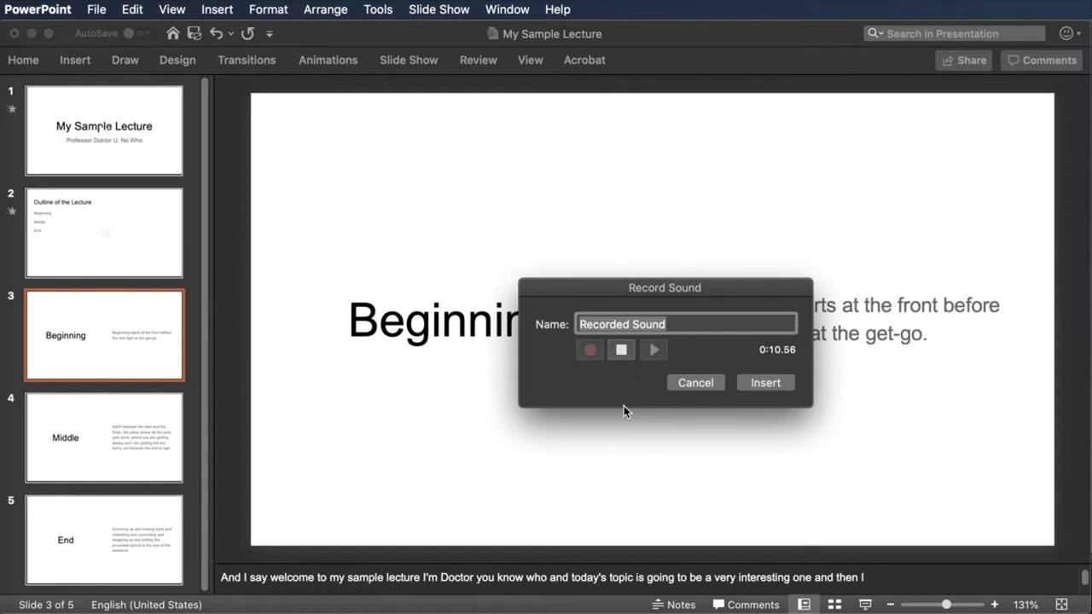
{"action": "left_click", "coordinate": [764, 383]}
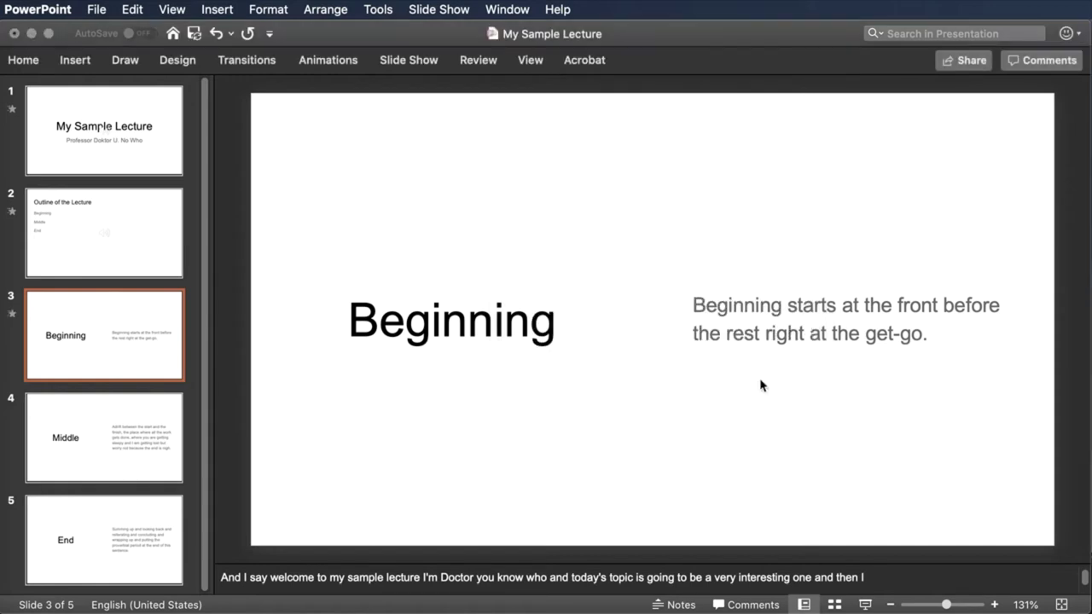
{"action": "left_click", "coordinate": [138, 440]}
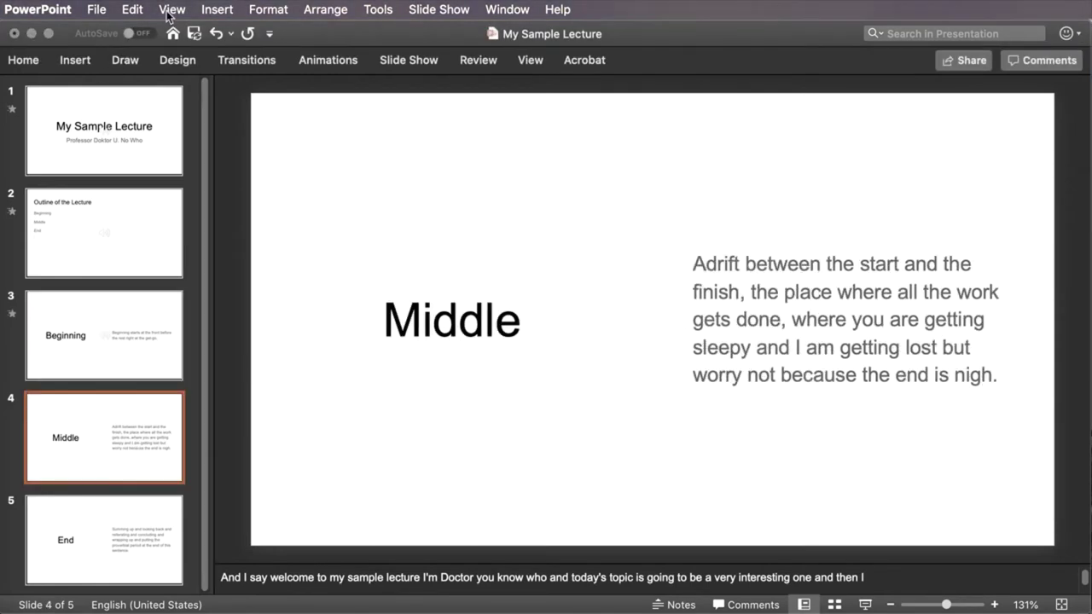
Record a roughly 24-second narration and insert it on the Middle slide
{"action": "left_click", "coordinate": [216, 9]}
{"action": "mouse_move", "coordinate": [253, 325]}
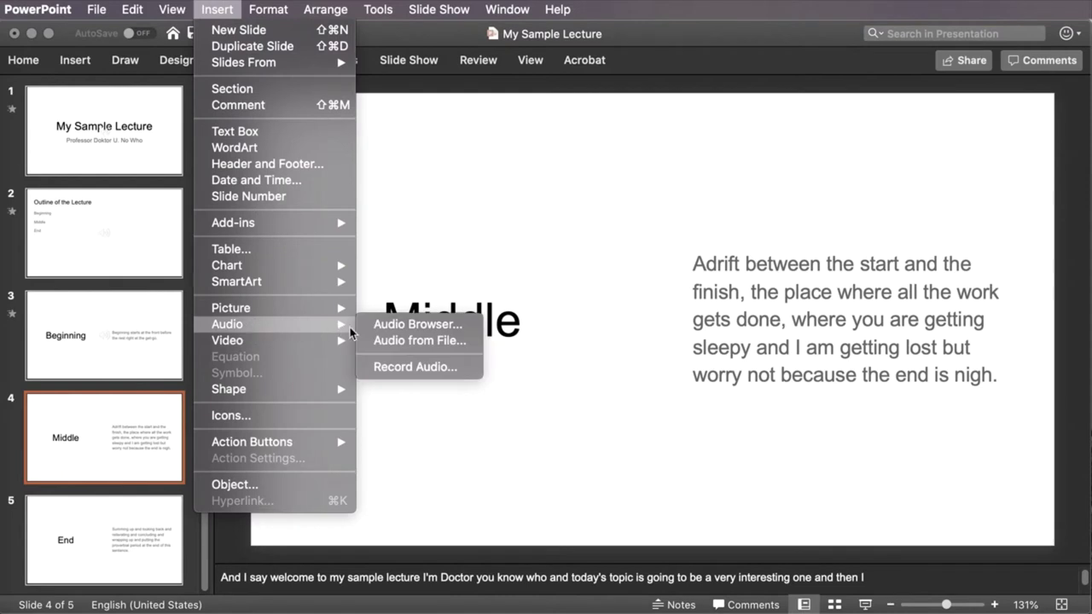
{"action": "left_click", "coordinate": [422, 367]}
{"action": "left_click_drag", "start_coordinate": [972, 300], "coordinate": [472, 309]}
{"action": "left_click", "coordinate": [494, 374]}
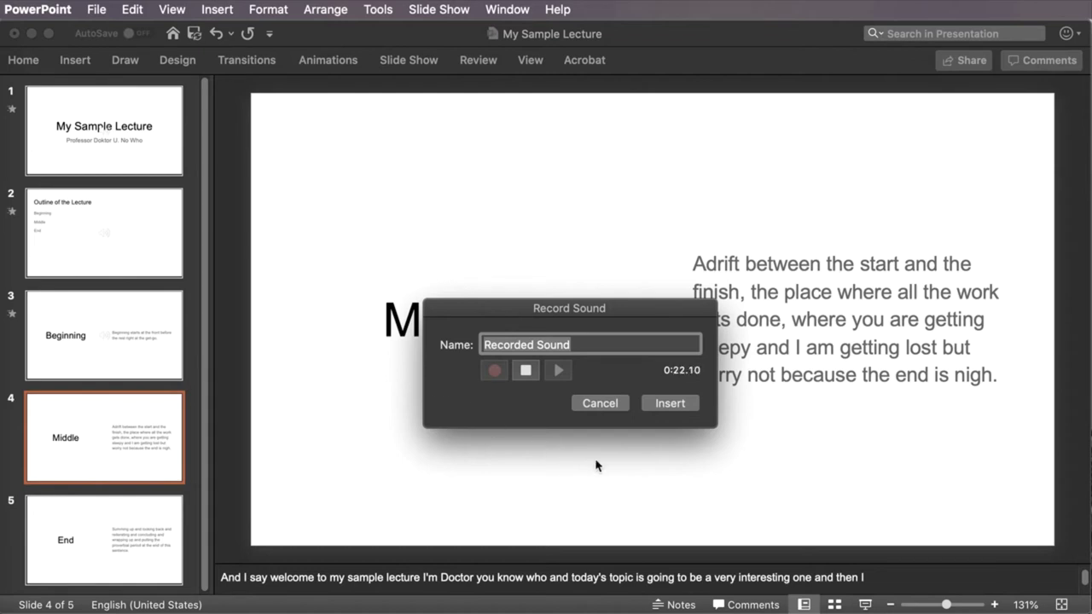
{"action": "left_click", "coordinate": [676, 403]}
Select the End slide, then record and insert a 13-second narration on it
{"action": "left_click", "coordinate": [138, 533]}
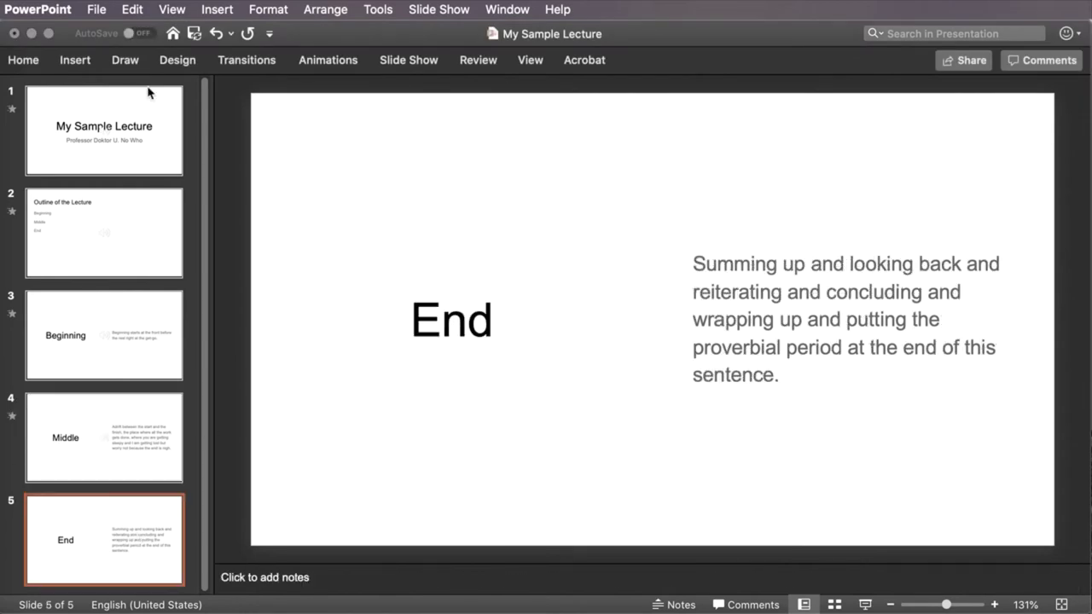
{"action": "left_click", "coordinate": [215, 10]}
{"action": "mouse_move", "coordinate": [231, 319]}
{"action": "left_click", "coordinate": [429, 367]}
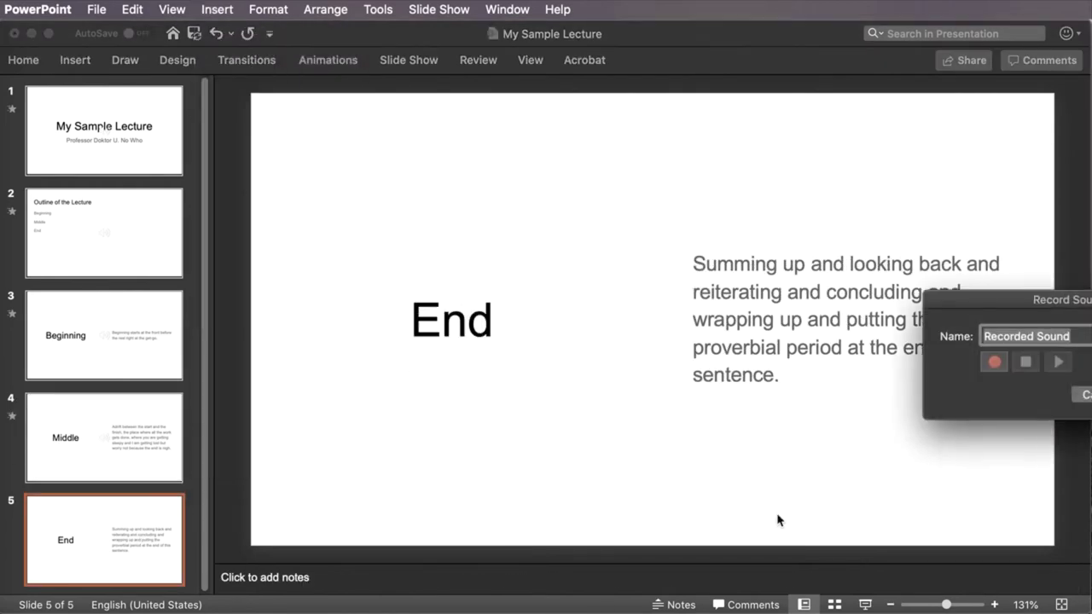
{"action": "left_click_drag", "start_coordinate": [1020, 309], "coordinate": [624, 358]}
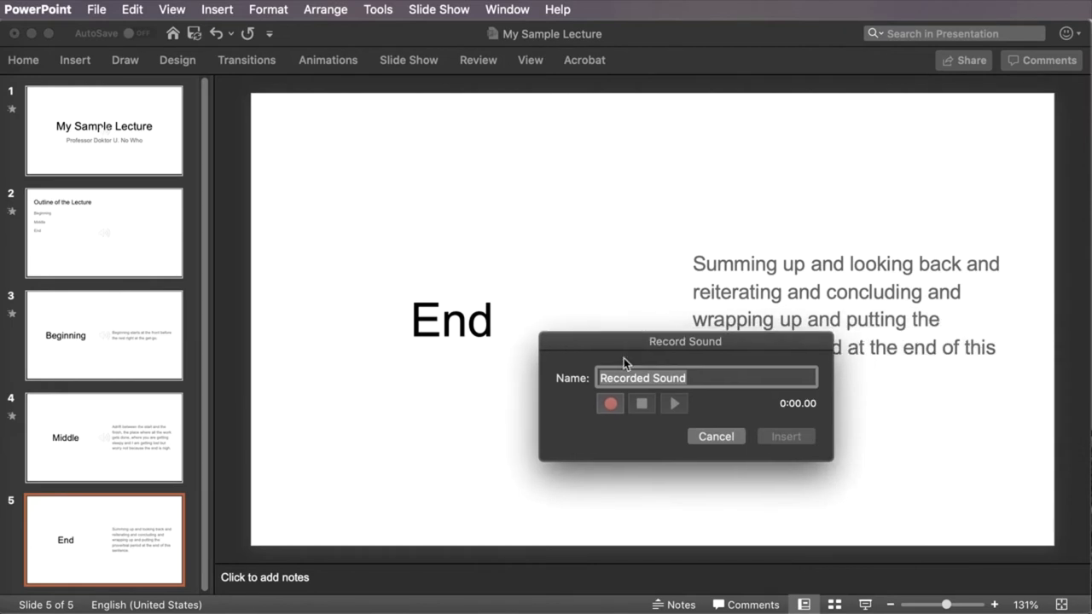
{"action": "left_click", "coordinate": [611, 405]}
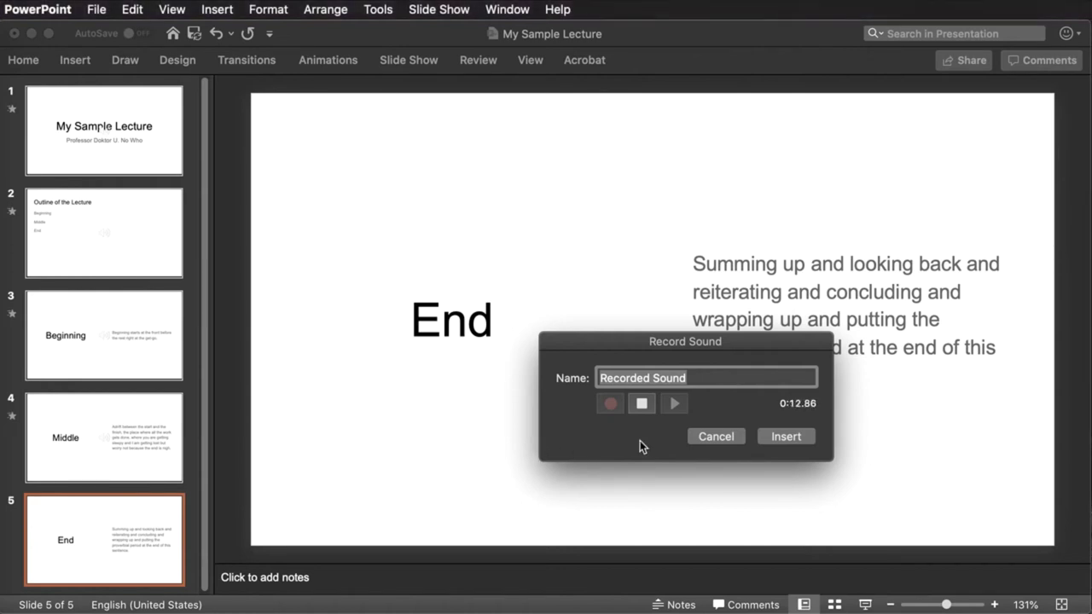
{"action": "left_click", "coordinate": [788, 436]}
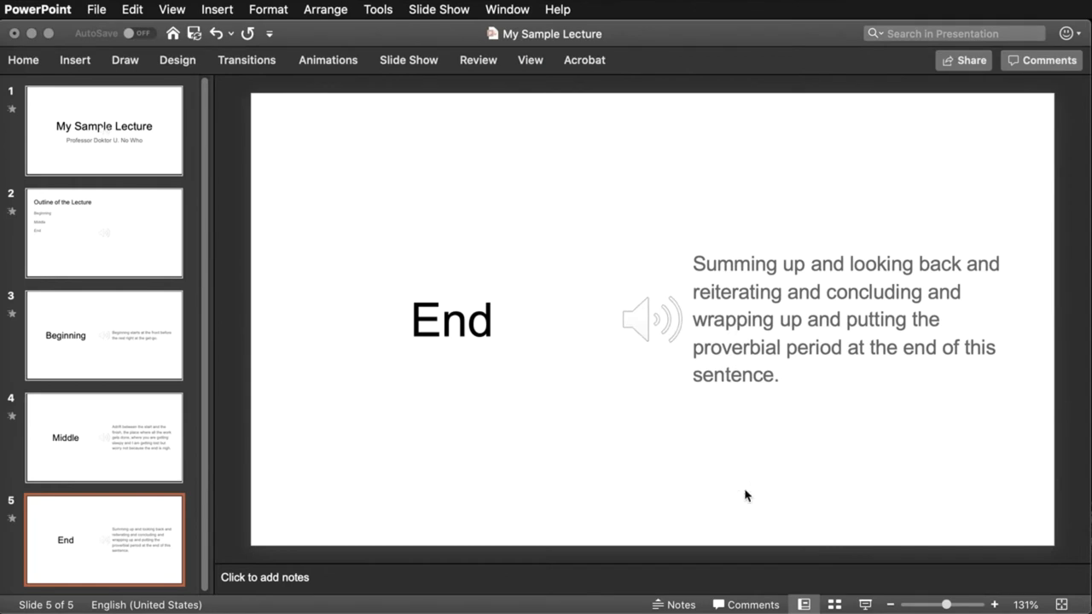
In File > Export, switch the format from PDF to MP4 at 1920×1080 with recorded narrations
{"action": "left_click", "coordinate": [95, 10]}
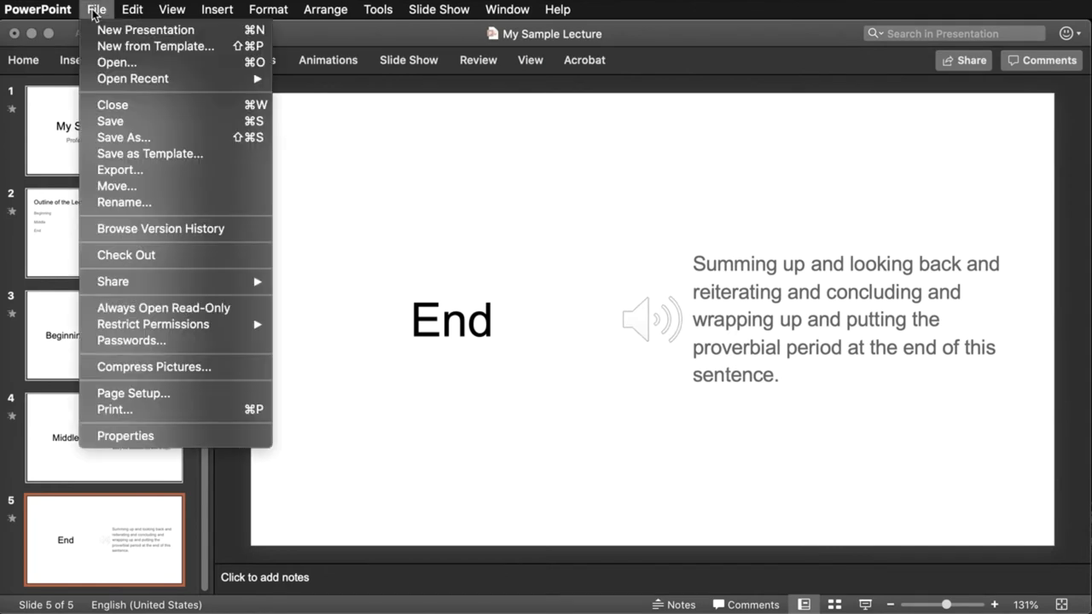
{"action": "left_click", "coordinate": [136, 171]}
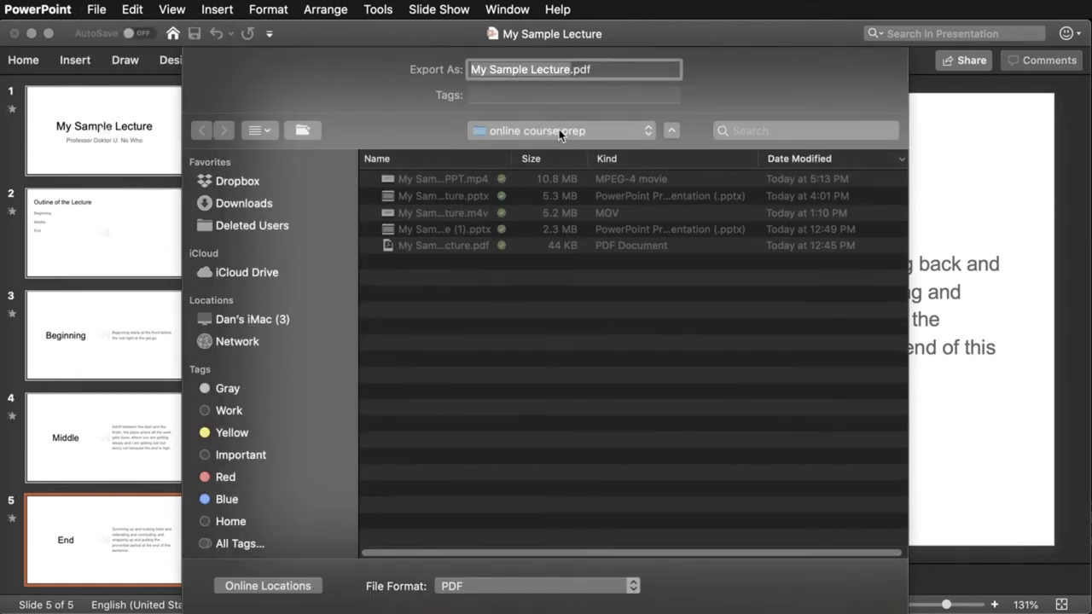
{"action": "left_click", "coordinate": [529, 586]}
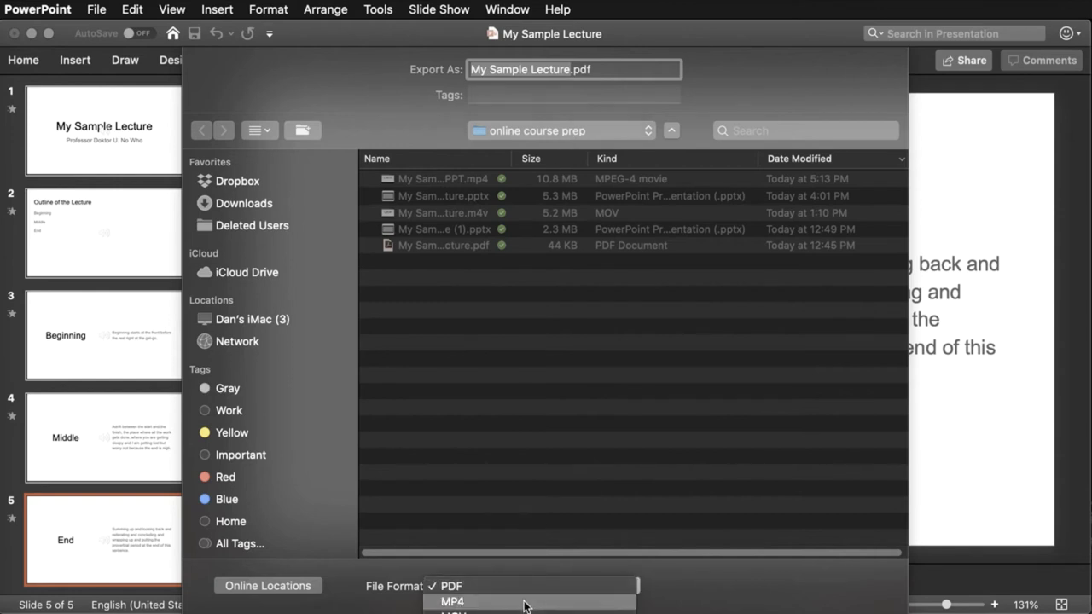
{"action": "left_click", "coordinate": [523, 604]}
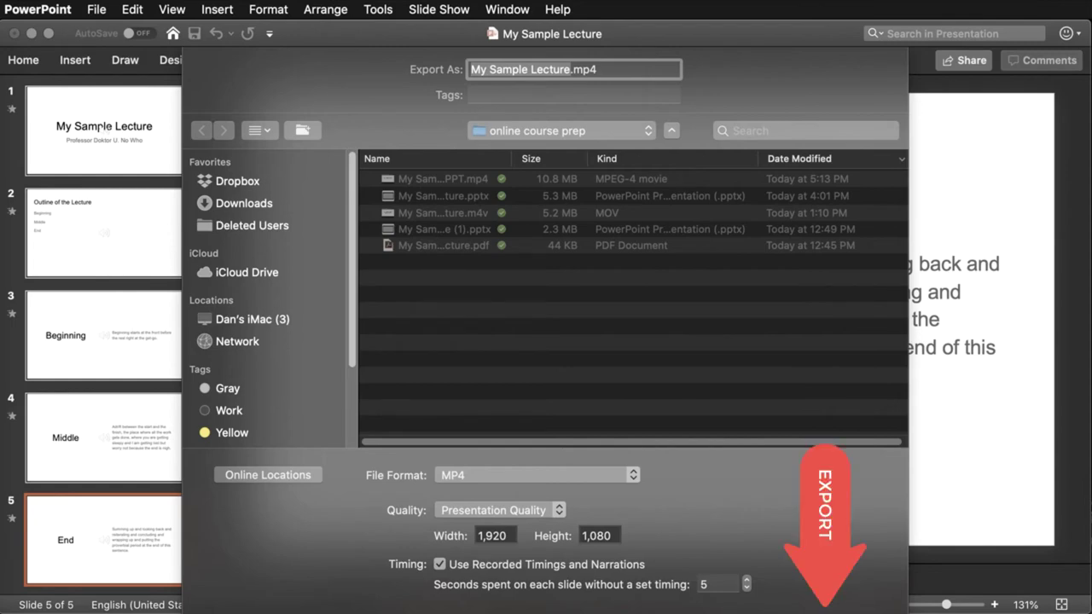
Export the deck as My Sample Lecture.mp4 and let the video conversion finish
{"action": "left_click", "coordinate": [861, 609]}
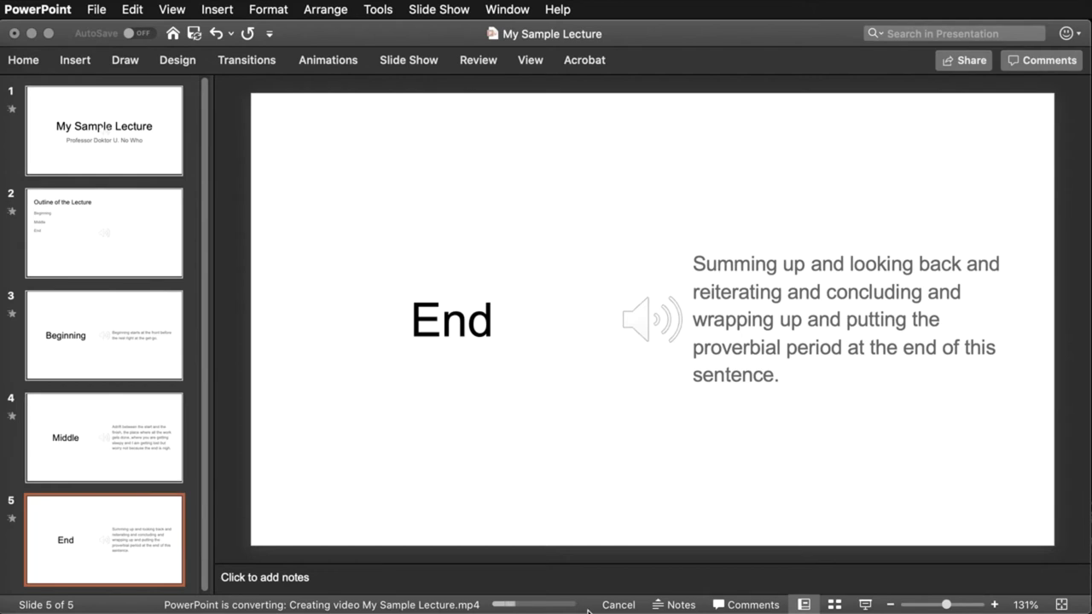
{"action": "left_click", "coordinate": [652, 320]}
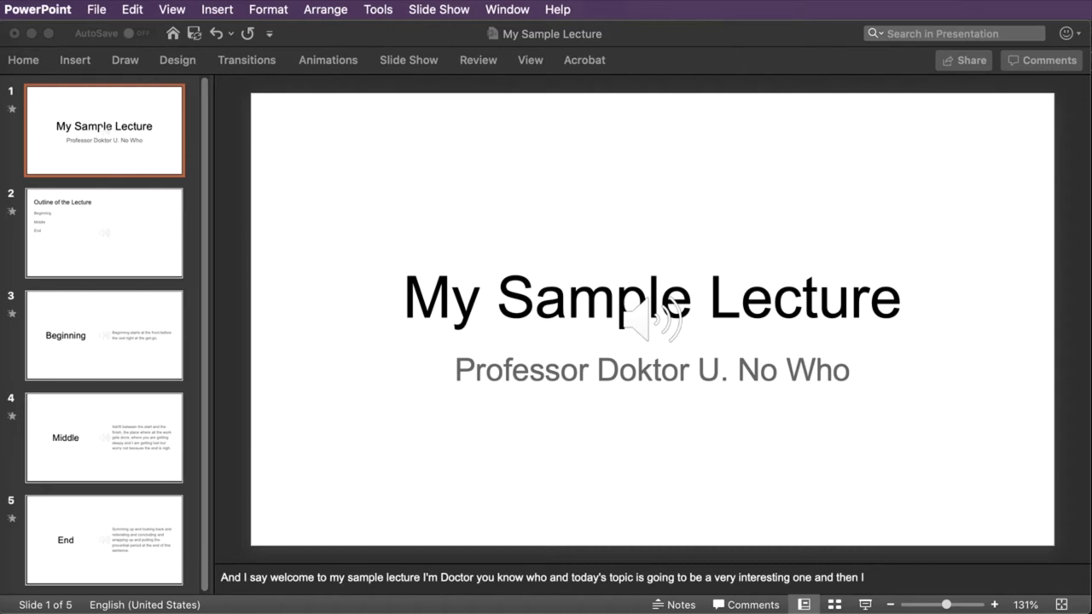
{"action": "mouse_move", "coordinate": [4, 220]}
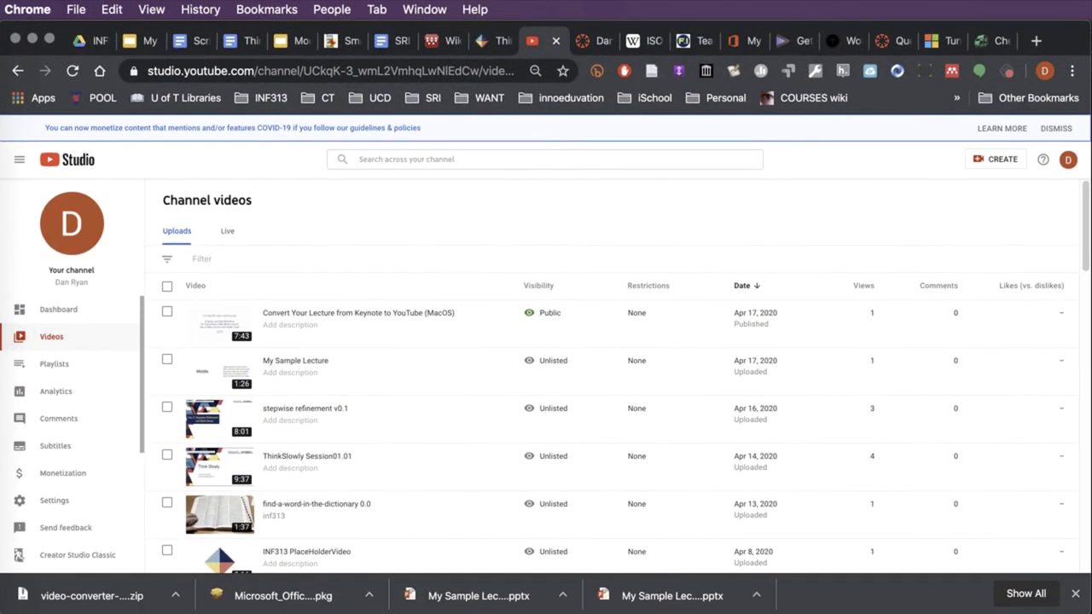
Upload sample-from-powerpoint.mp4 from the online course prep folder as a new YouTube video
{"action": "left_click", "coordinate": [998, 162]}
{"action": "left_click", "coordinate": [989, 182]}
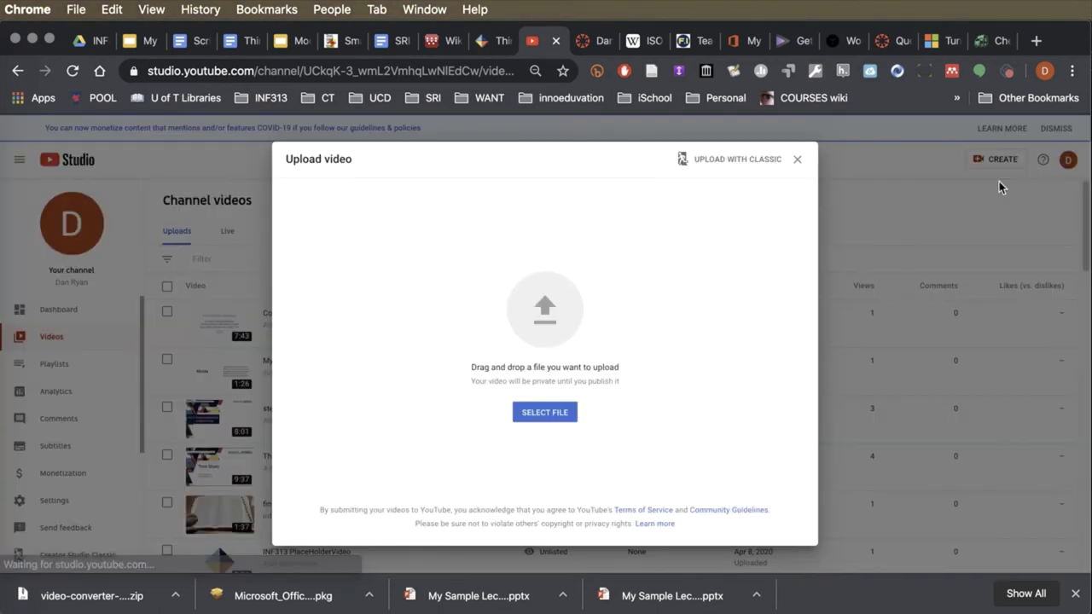
{"action": "left_click", "coordinate": [559, 421]}
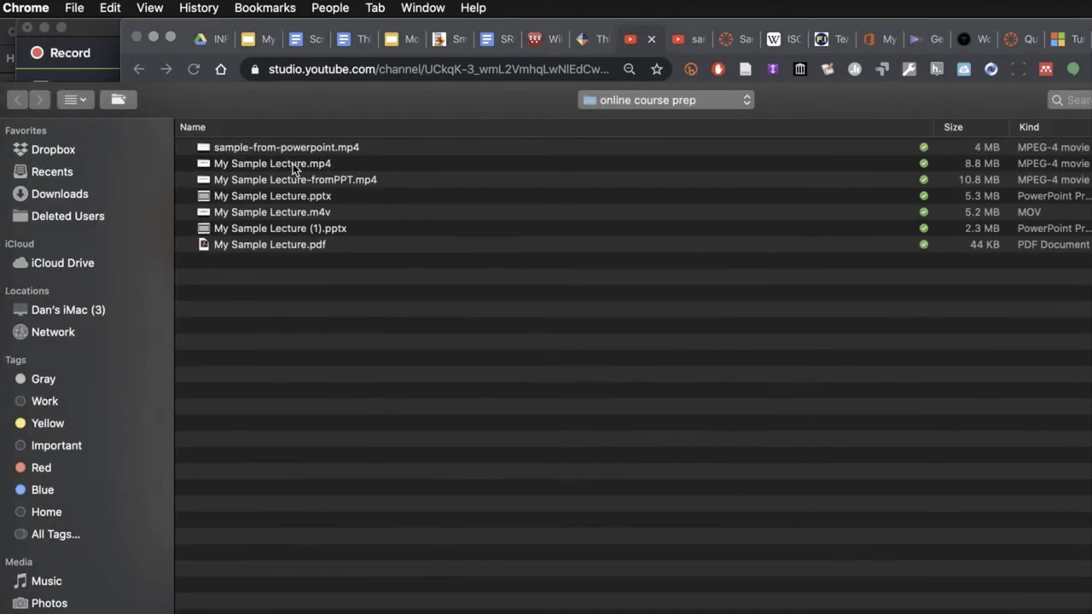
{"action": "left_click", "coordinate": [290, 150]}
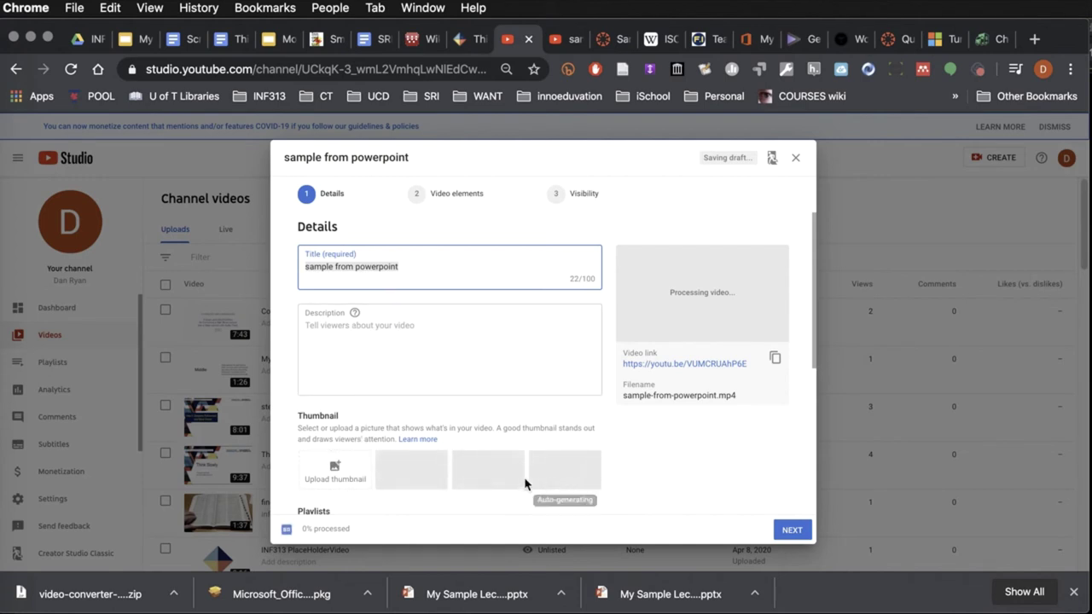
Assign the draft video to the INF313 playlist and open its video link in a new tab
{"action": "scroll", "coordinate": [712, 494], "scroll_direction": "down", "scroll_amount": 1}
{"action": "scroll", "coordinate": [712, 495], "scroll_direction": "down", "scroll_amount": 3}
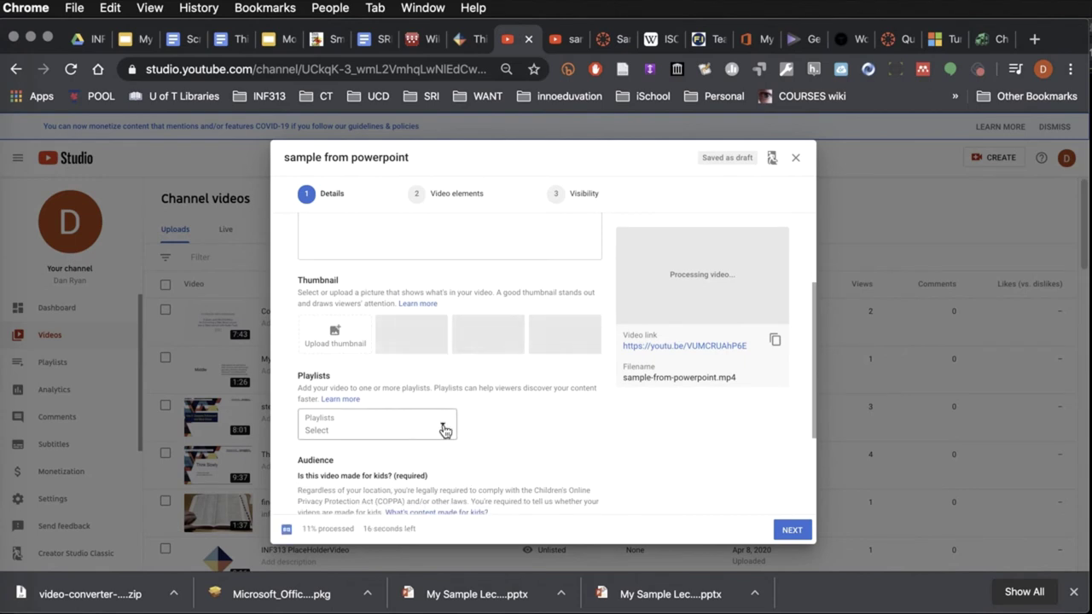
{"action": "left_click", "coordinate": [443, 426]}
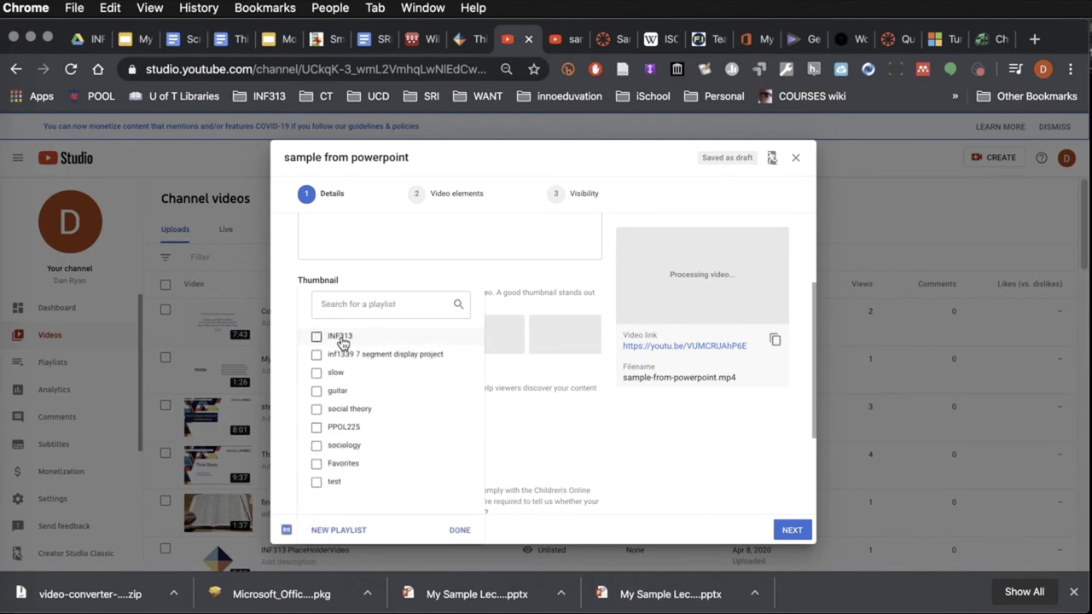
{"action": "left_click", "coordinate": [317, 338]}
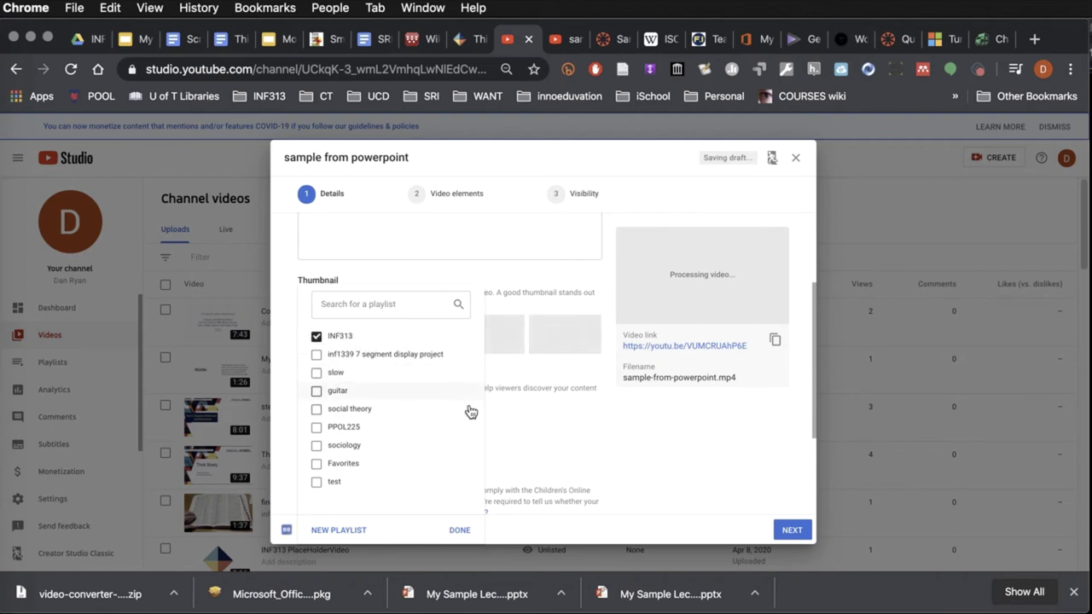
{"action": "left_click", "coordinate": [459, 530]}
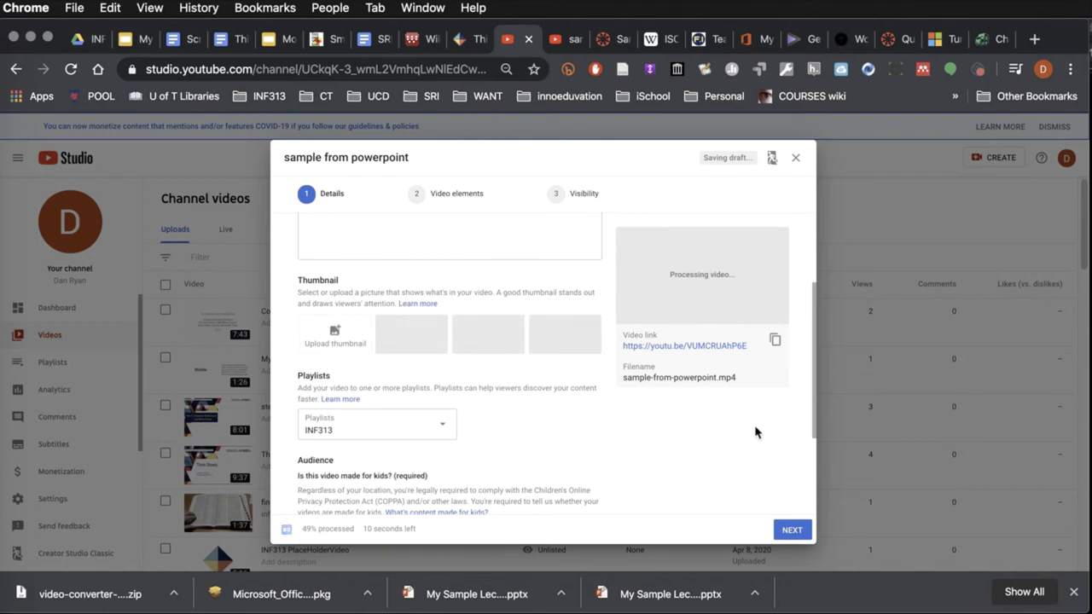
{"action": "scroll", "coordinate": [574, 422], "scroll_direction": "up", "scroll_amount": 1}
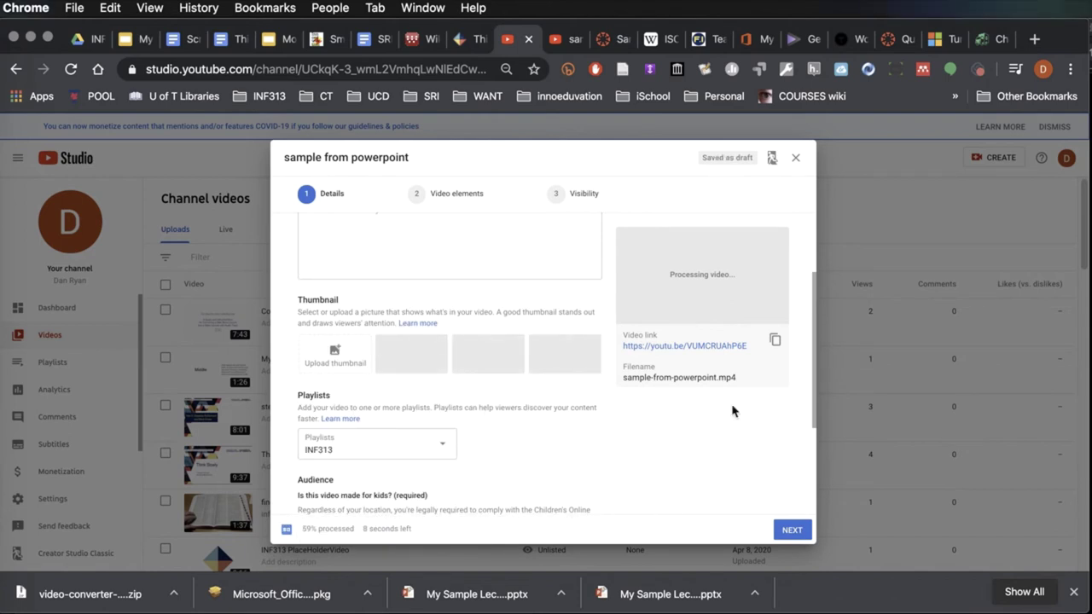
{"action": "left_click", "coordinate": [701, 345]}
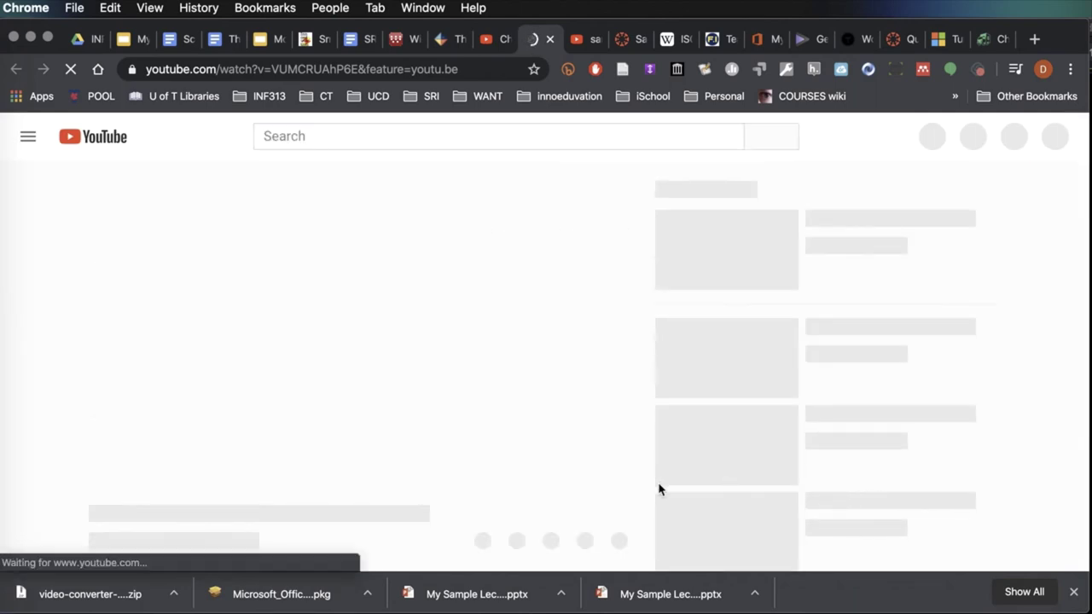
Copy the video's iframe code from Share > Embed and switch back to the Canvas tab
{"action": "scroll", "coordinate": [622, 500], "scroll_direction": "down", "scroll_amount": 5}
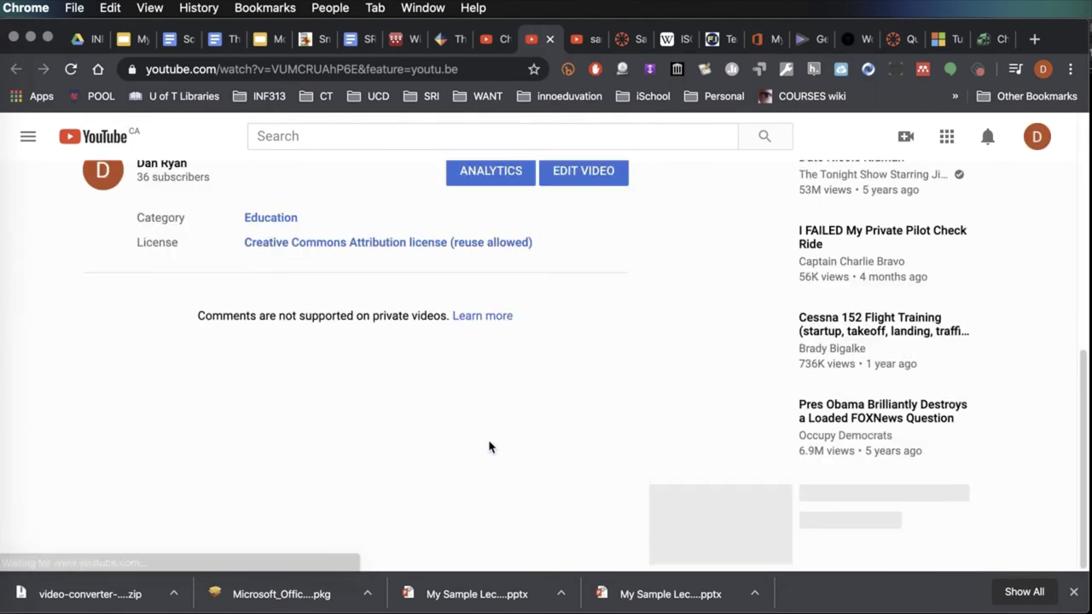
{"action": "scroll", "coordinate": [524, 378], "scroll_direction": "up", "scroll_amount": 5}
{"action": "left_click", "coordinate": [491, 388]}
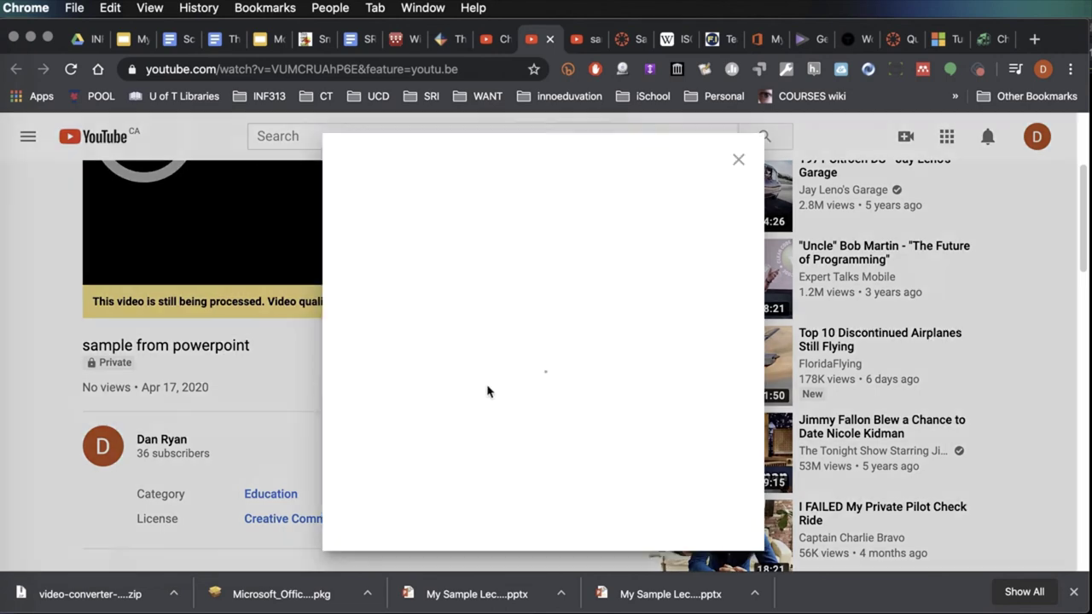
{"action": "left_click", "coordinate": [368, 319]}
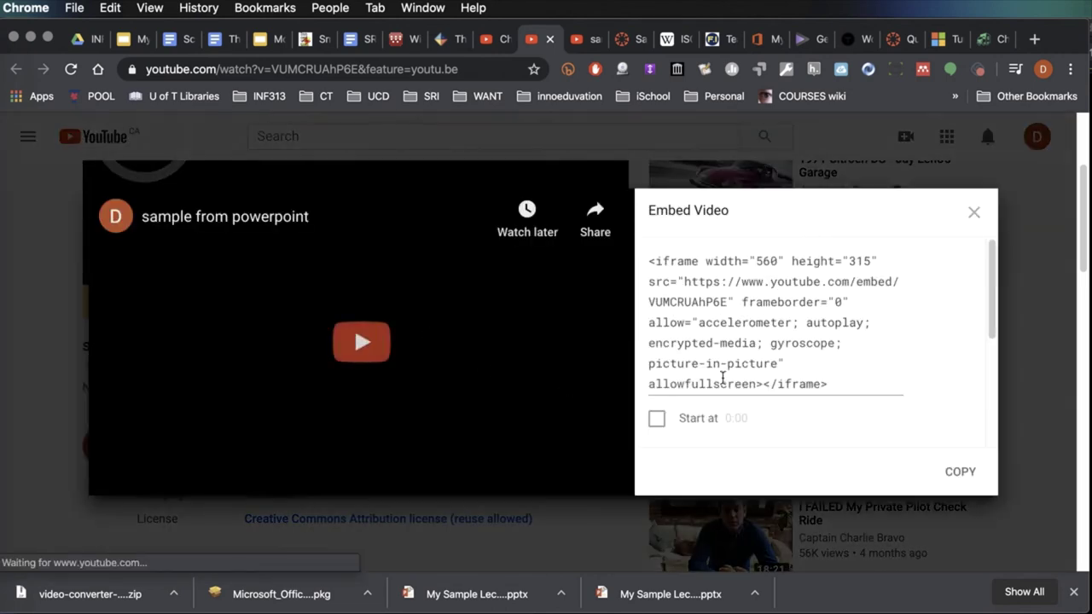
{"action": "left_click_drag", "start_coordinate": [856, 387], "coordinate": [641, 261]}
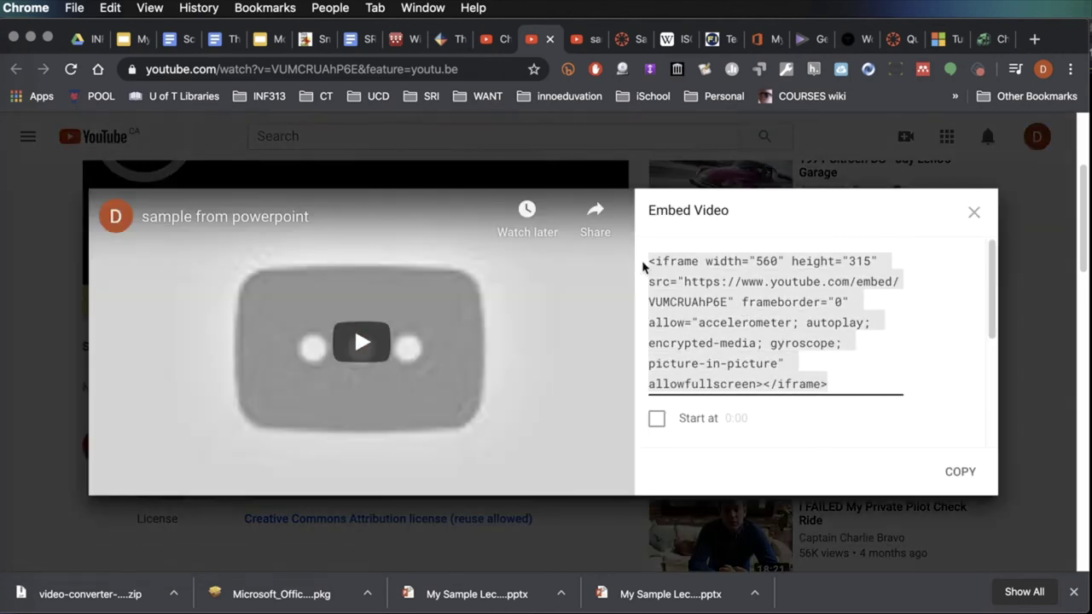
{"action": "right_click", "coordinate": [694, 295]}
{"action": "left_click", "coordinate": [741, 418]}
{"action": "left_click", "coordinate": [635, 39]}
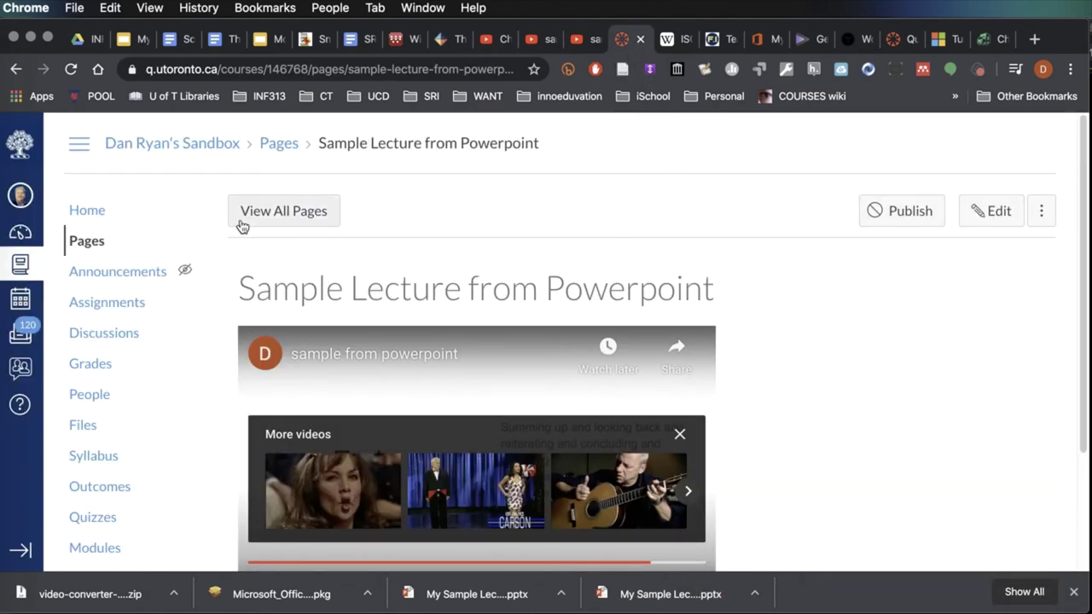
Create a new Canvas course page titled 'Sample Lecture'
{"action": "left_click", "coordinate": [288, 210]}
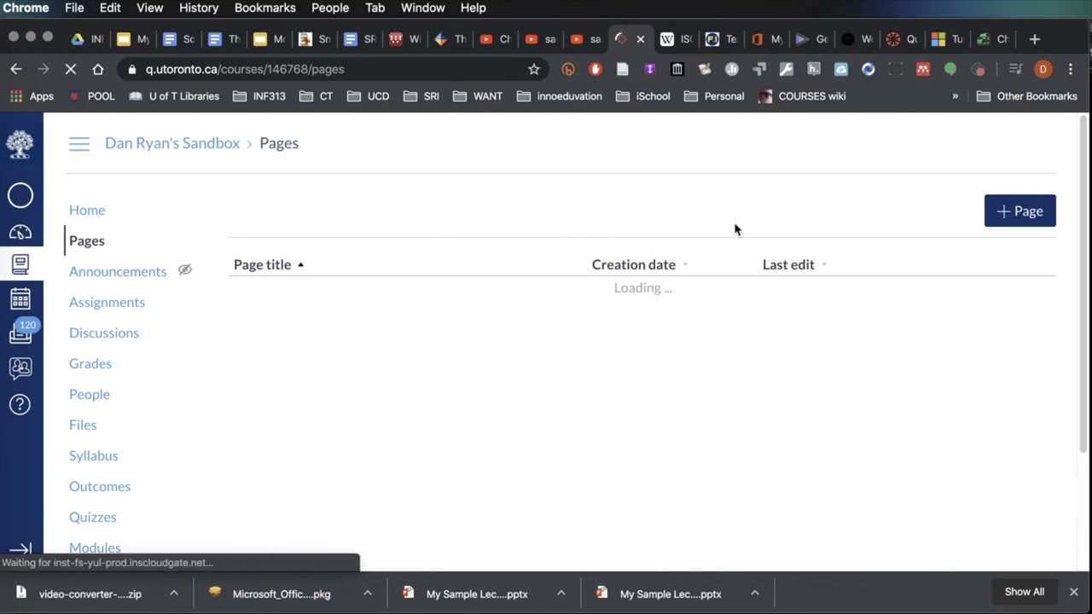
{"action": "left_click", "coordinate": [1040, 210]}
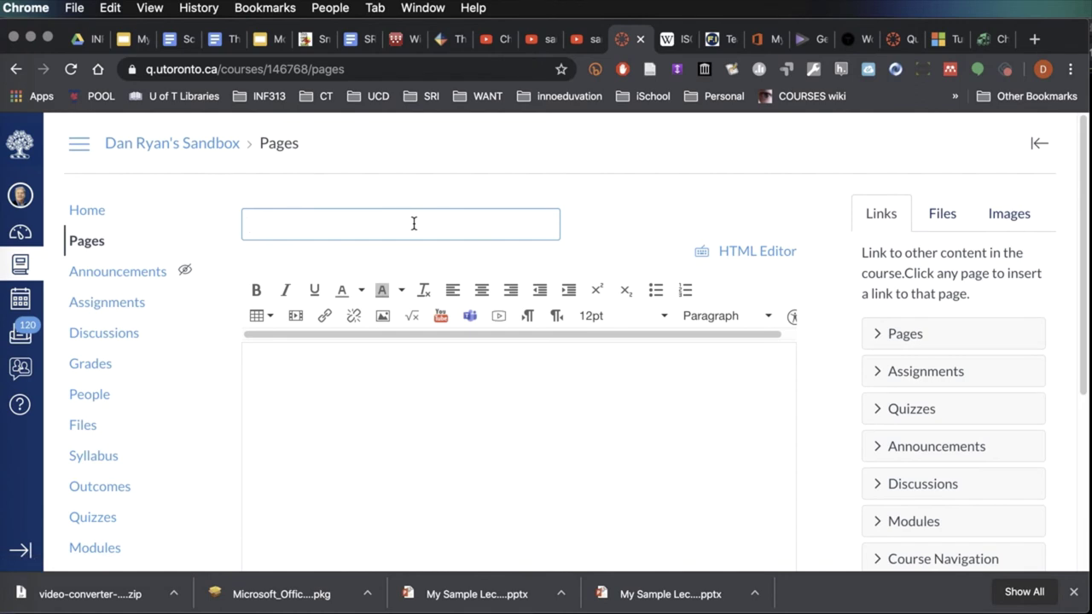
{"action": "type", "text": "Sample Lecture"}
Paste the YouTube iframe embed code into the page body's HTML and save the page
{"action": "left_click", "coordinate": [478, 358]}
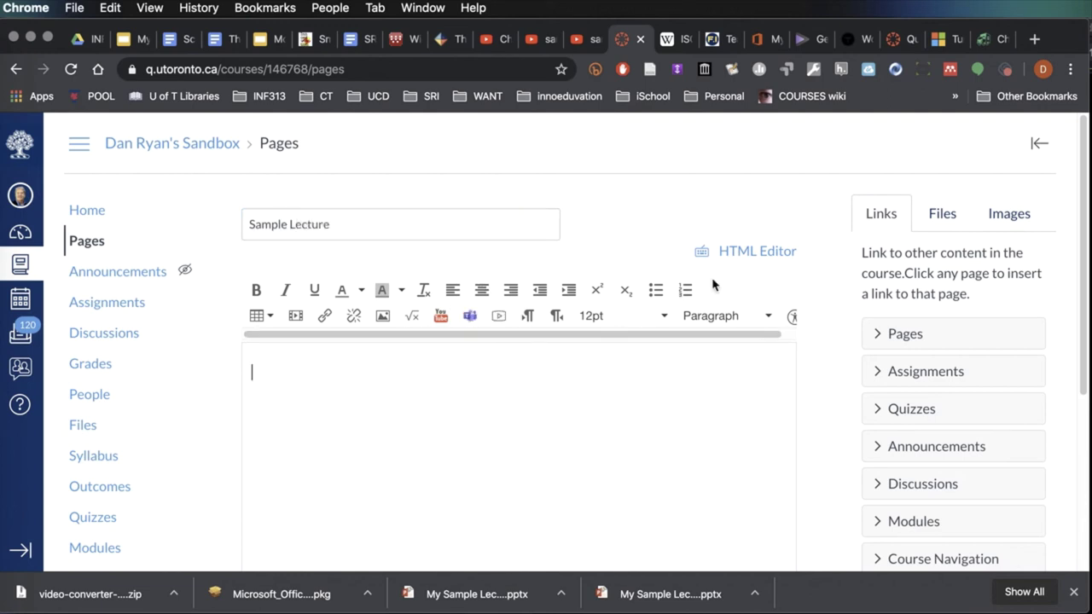
{"action": "left_click", "coordinate": [765, 252]}
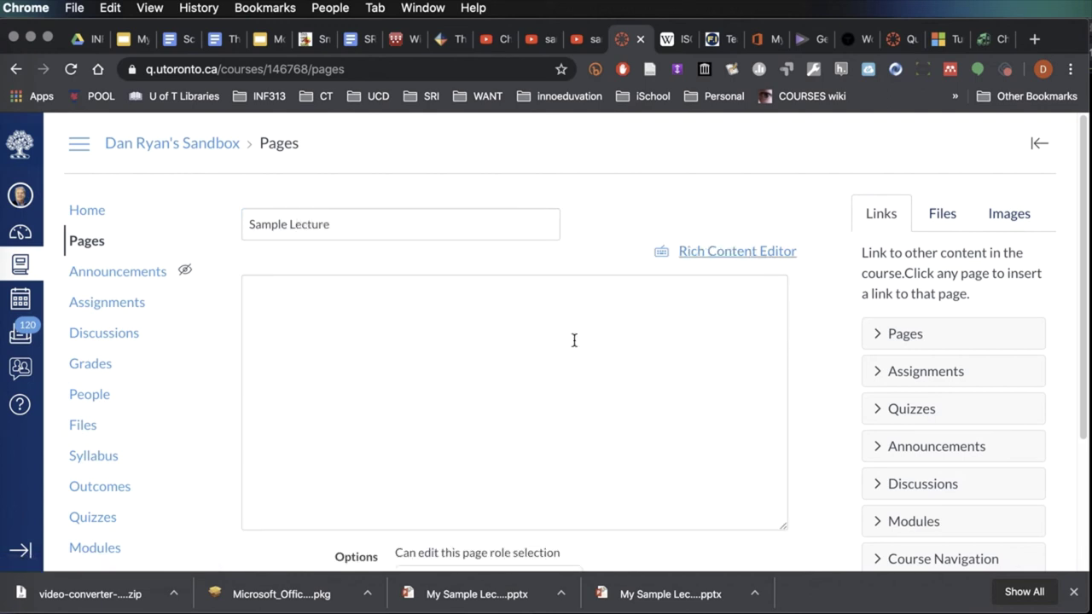
{"action": "left_click", "coordinate": [403, 324]}
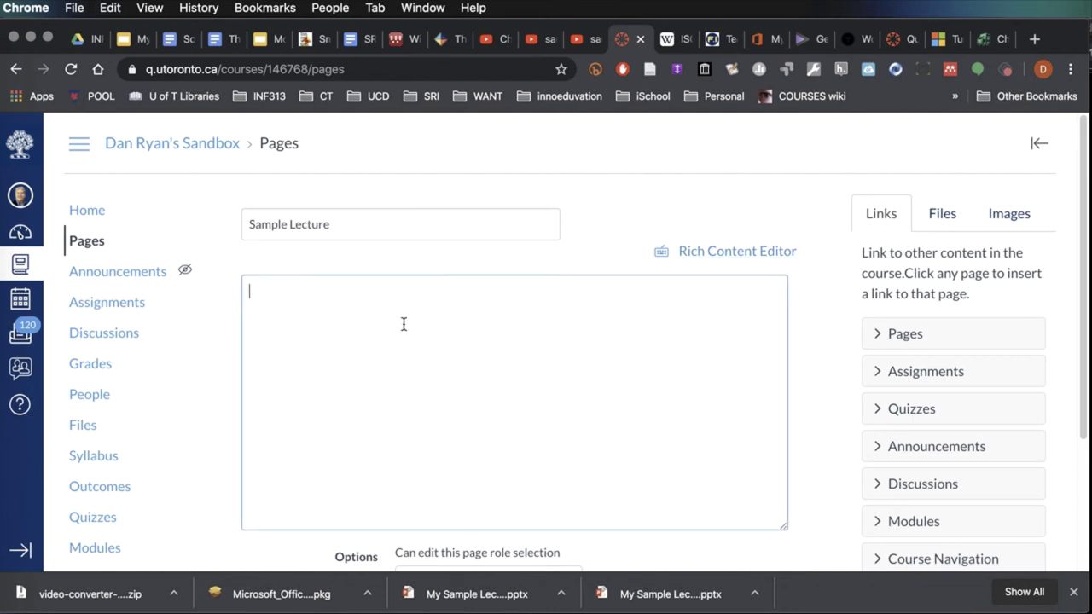
{"action": "key", "text": "super+v"}
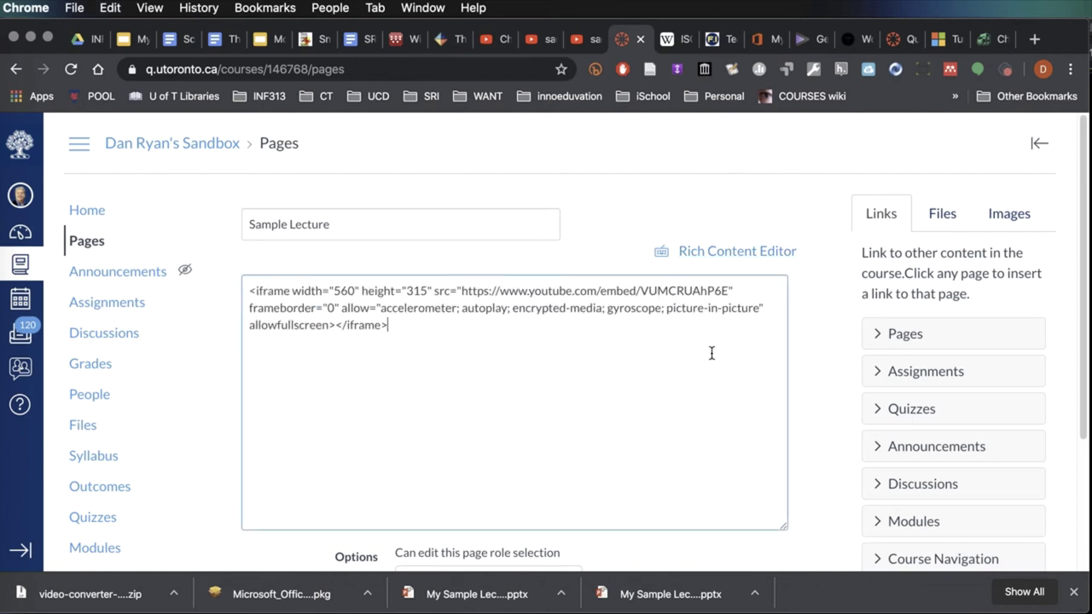
{"action": "scroll", "coordinate": [841, 443], "scroll_direction": "down", "scroll_amount": 3}
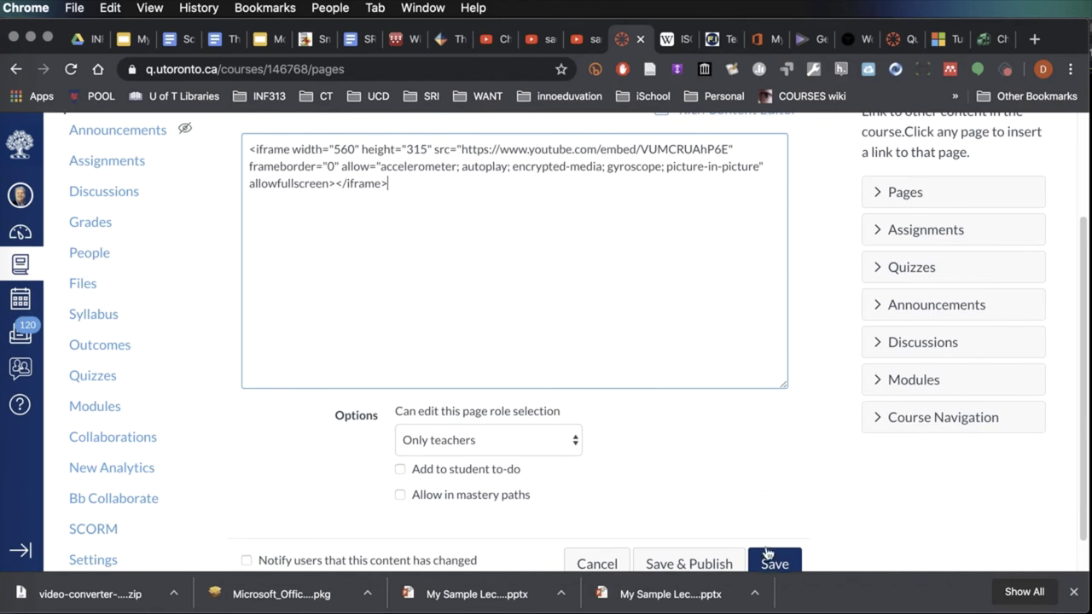
{"action": "left_click", "coordinate": [780, 567]}
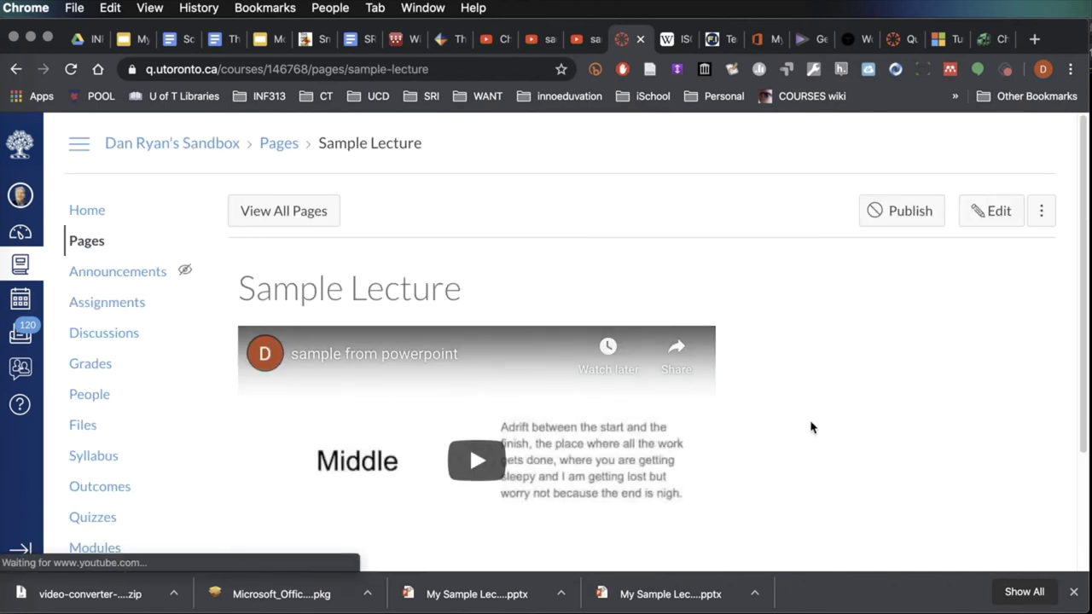
Play the embedded 'sample from powerpoint' video on the saved Sample Lecture page
{"action": "scroll", "coordinate": [819, 439], "scroll_direction": "down", "scroll_amount": 3}
{"action": "scroll", "coordinate": [739, 423], "scroll_direction": "down", "scroll_amount": 1}
{"action": "left_click", "coordinate": [476, 318]}
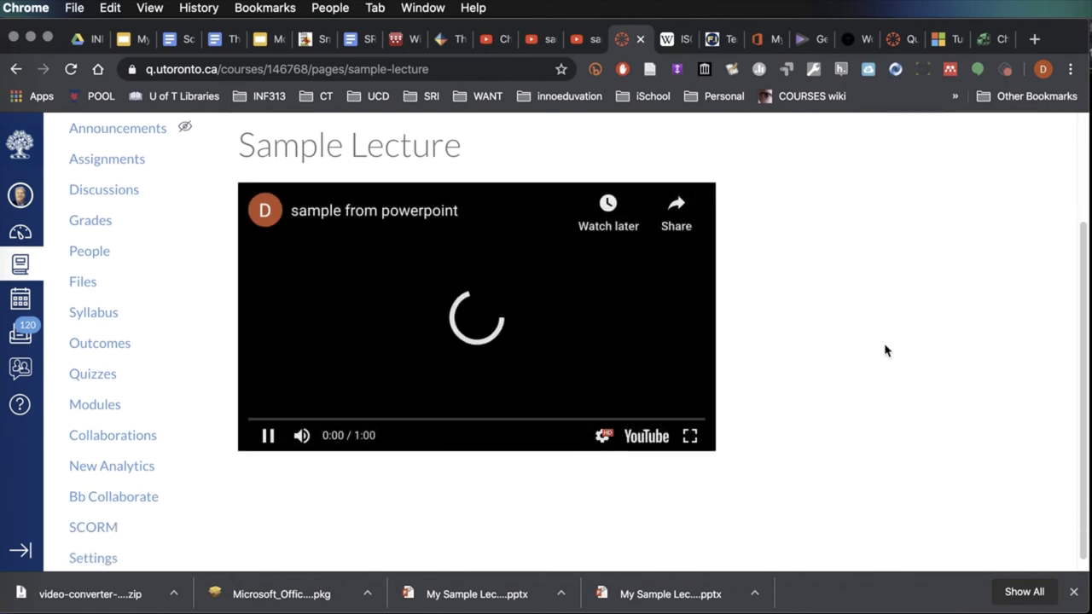